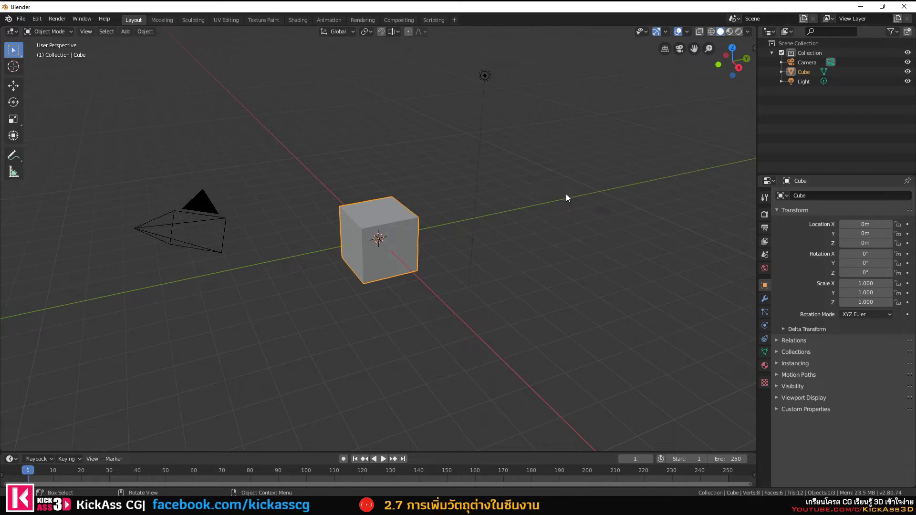
# Open the sidebar's Item tab to show the cube's transforms and 2 m dimensions
pyautogui.click(754, 49)
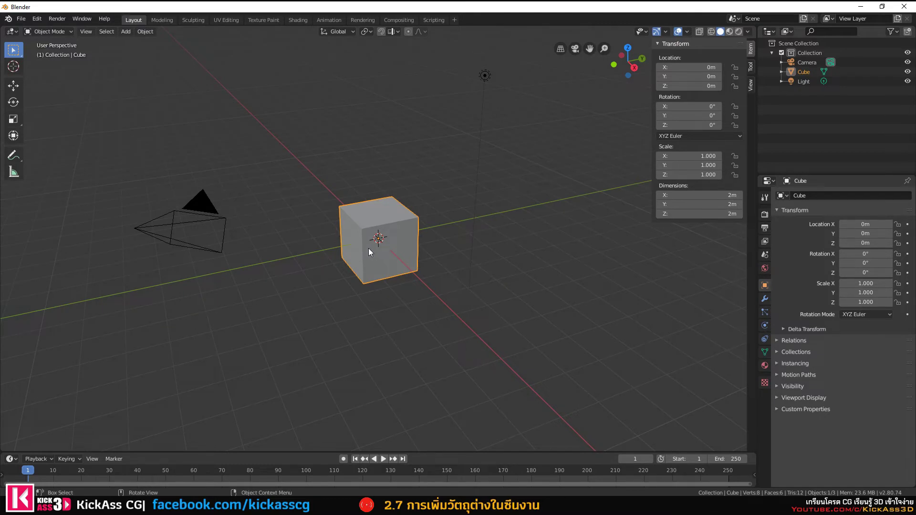
# Move the cube along the X axis to X = -7.0079 m with the Move tool
pyautogui.click(12, 67)
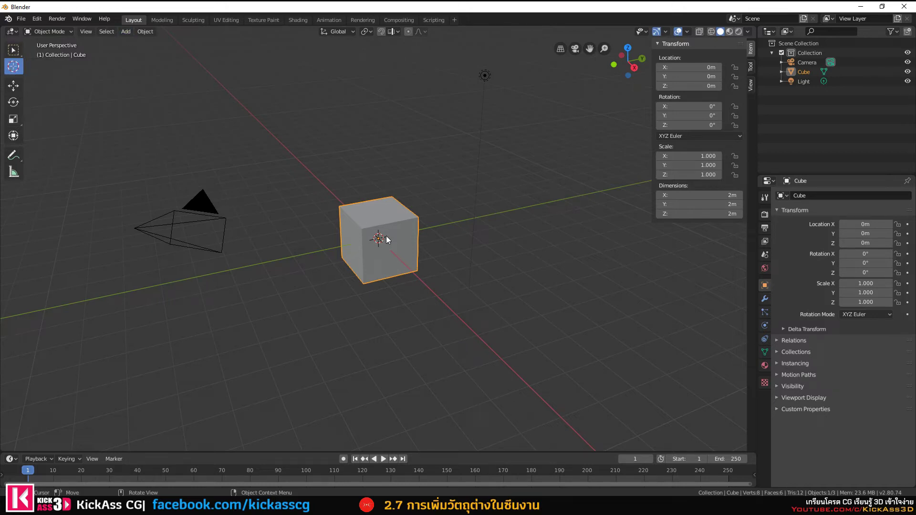
pyautogui.click(13, 86)
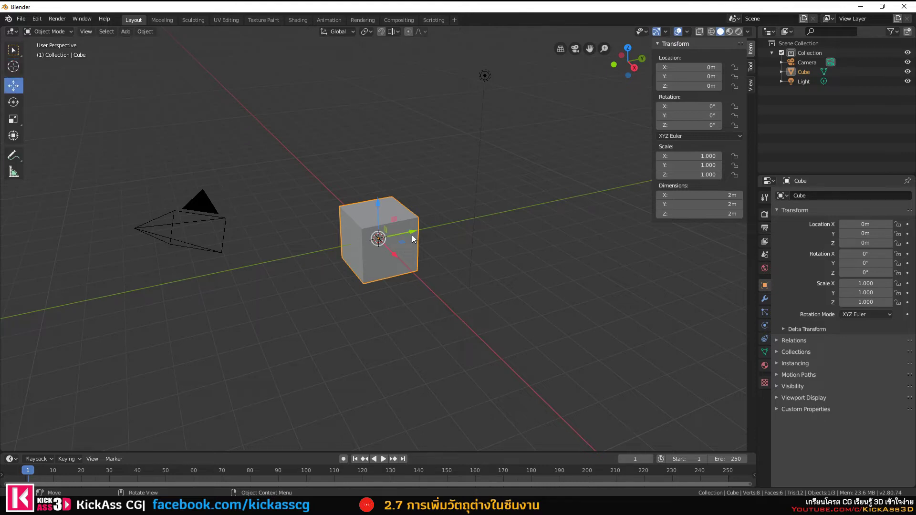
pyautogui.moveTo(396, 255); pyautogui.dragTo(331, 199)
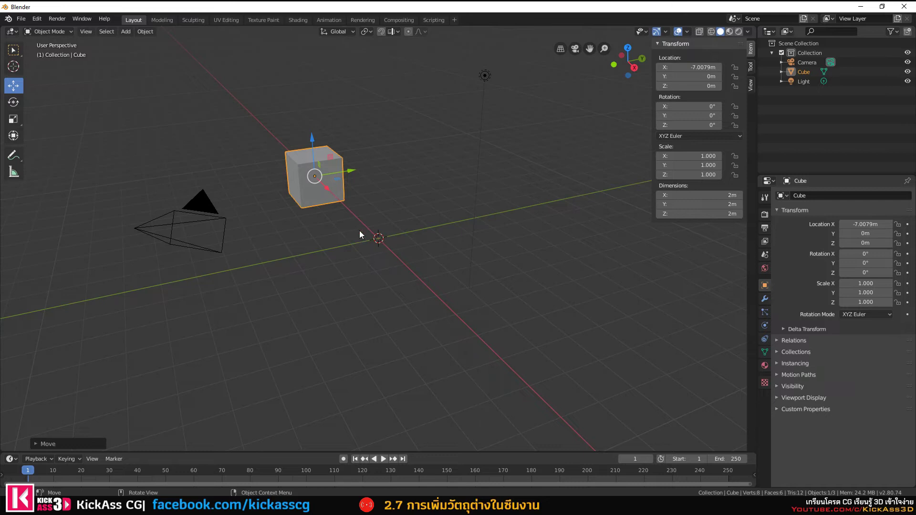
pyautogui.click(127, 33)
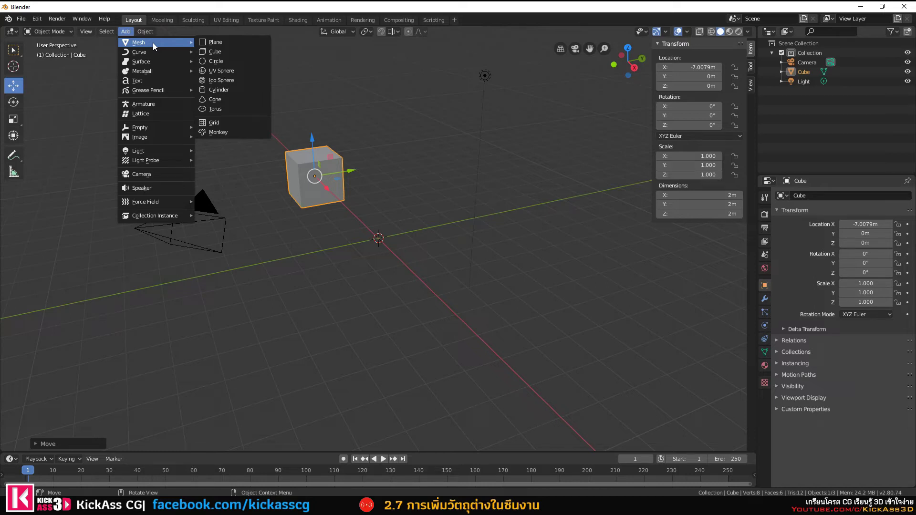
pyautogui.moveTo(138, 42)
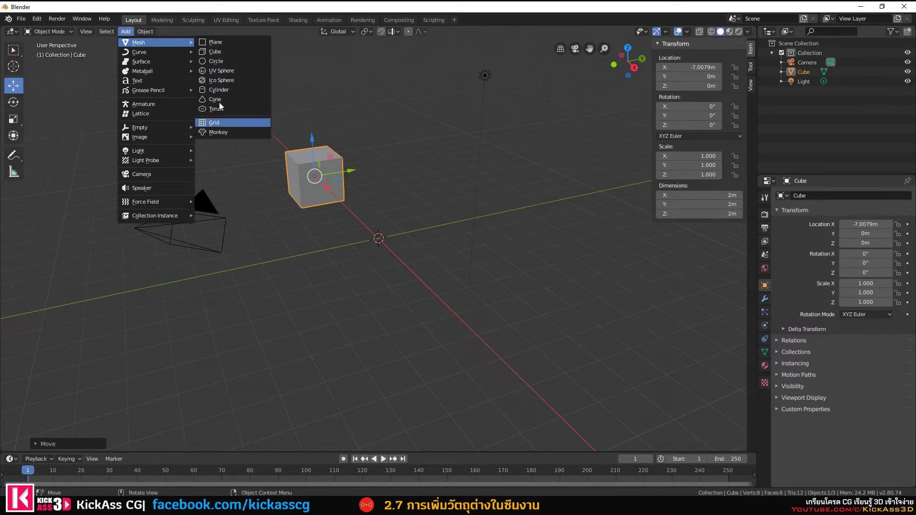
# Add a plane, a second cube and a circle, placing them along Y at -4.7814, 6.6977 and -7.1792 m
pyautogui.click(225, 44)
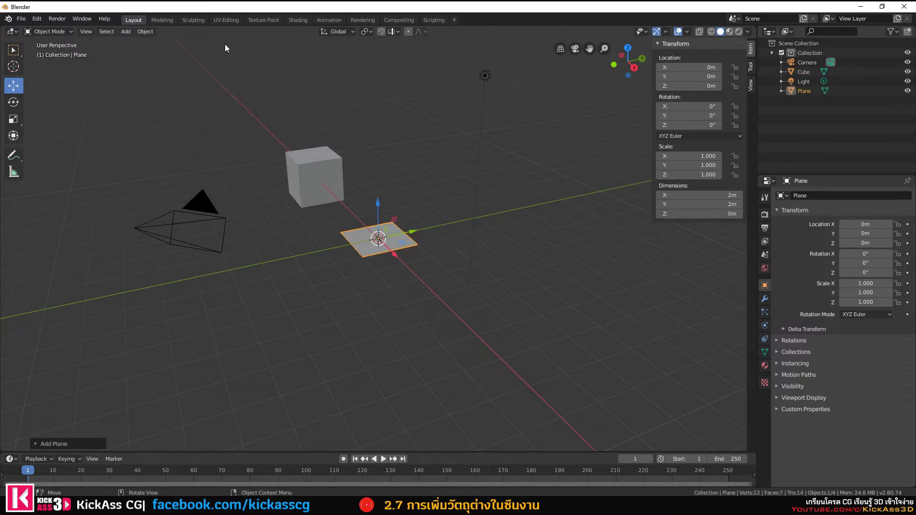
pyautogui.moveTo(409, 230); pyautogui.dragTo(265, 243)
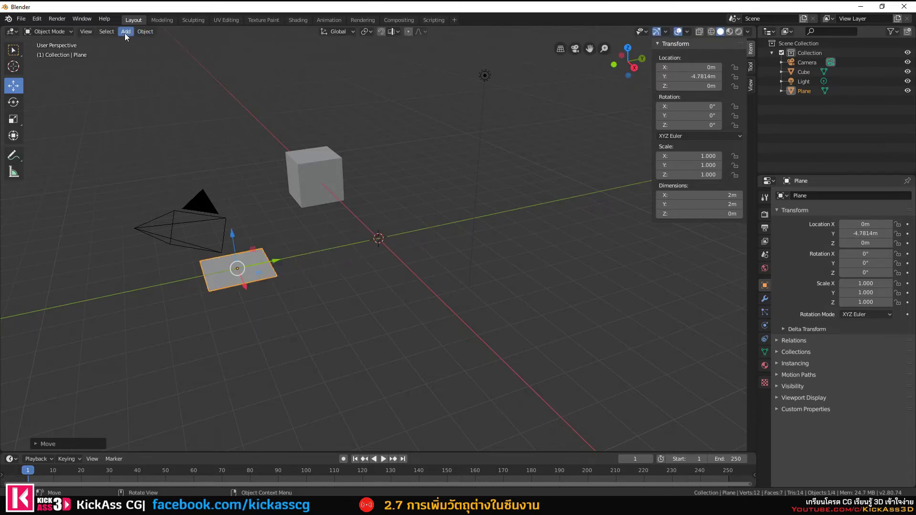
pyautogui.click(126, 31)
pyautogui.moveTo(139, 42)
pyautogui.click(219, 53)
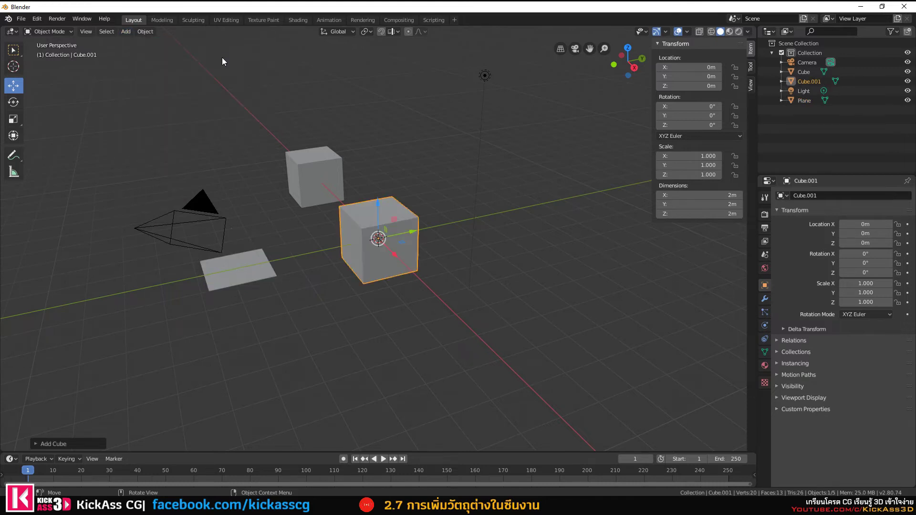
pyautogui.moveTo(407, 232); pyautogui.dragTo(566, 199)
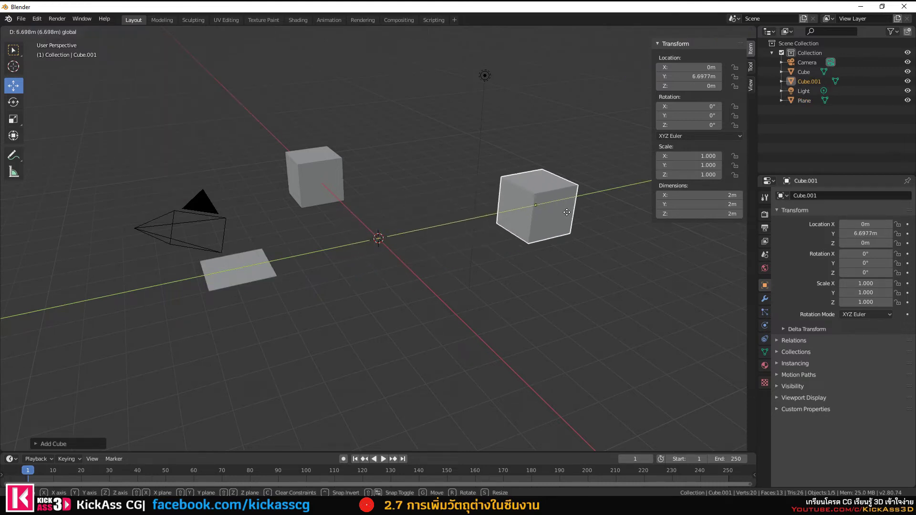
pyautogui.click(126, 32)
pyautogui.moveTo(153, 42)
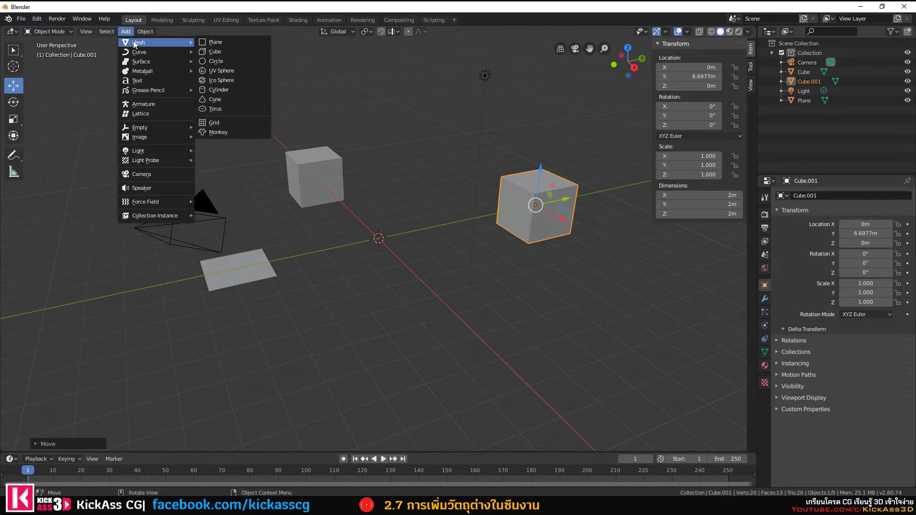
pyautogui.click(212, 62)
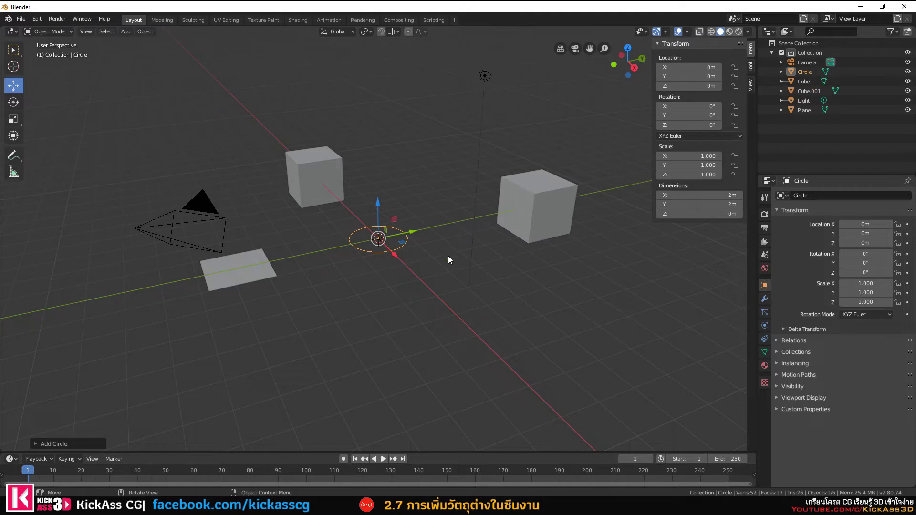
pyautogui.moveTo(417, 232); pyautogui.dragTo(168, 49)
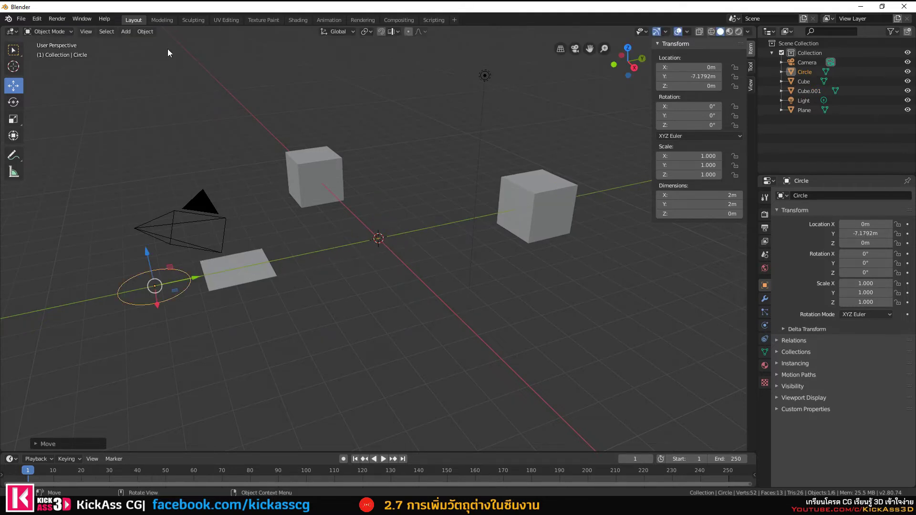
pyautogui.click(146, 33)
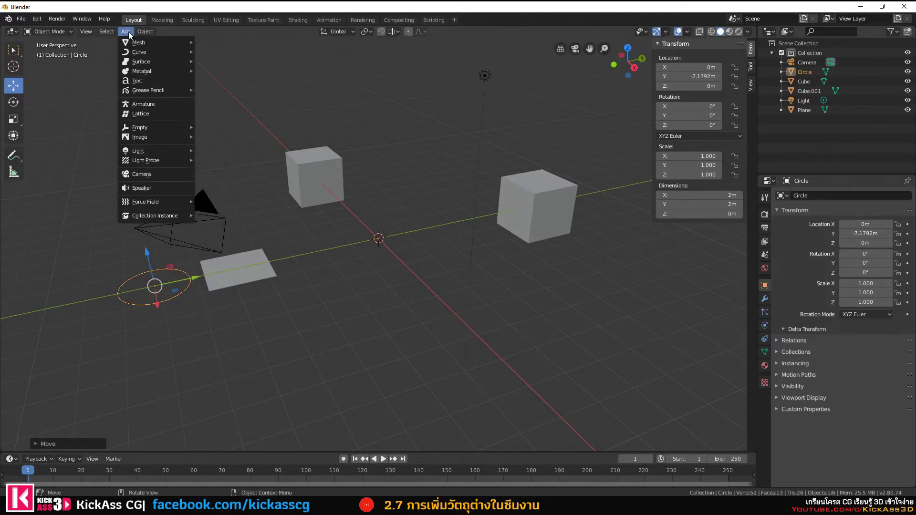
pyautogui.moveTo(138, 42)
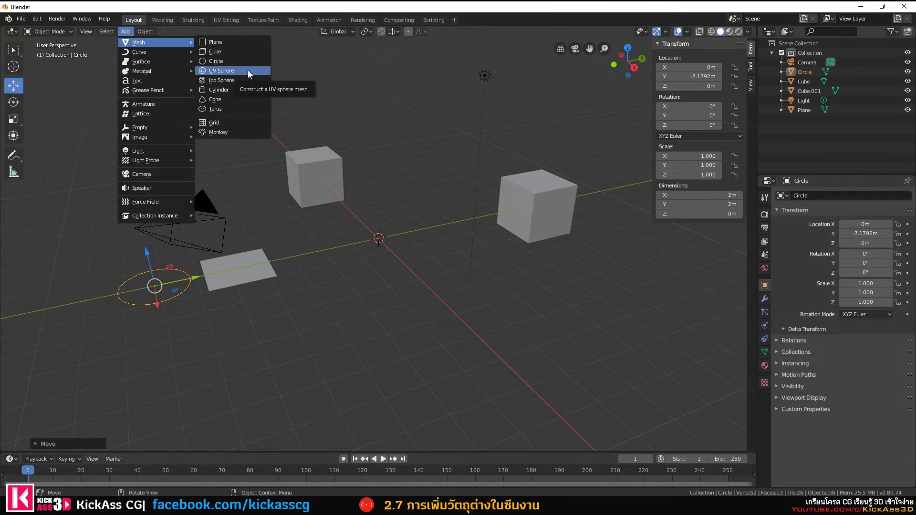
# Add a UV sphere and an icosphere, moving them along Y to about 3.5 m and -2 m
pyautogui.click(248, 70)
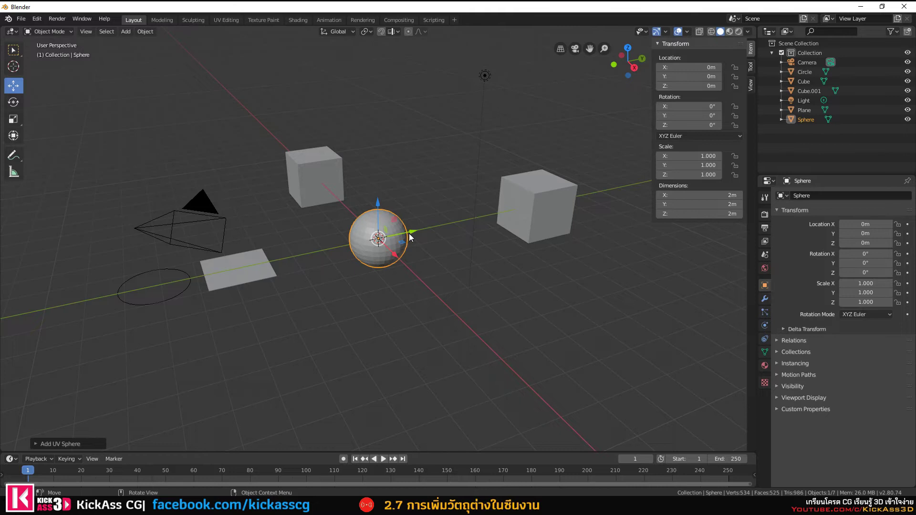
pyautogui.moveTo(410, 234); pyautogui.dragTo(497, 215)
pyautogui.click(136, 31)
pyautogui.moveTo(125, 31)
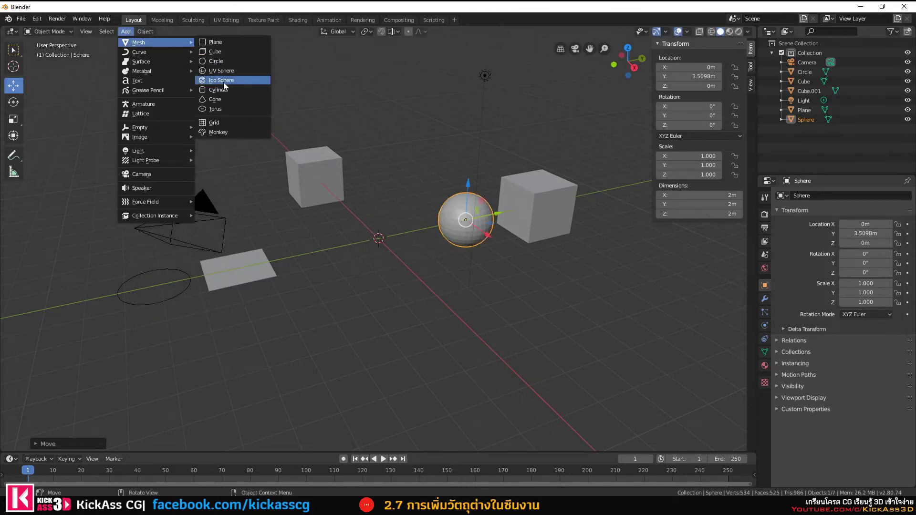
pyautogui.click(222, 81)
pyautogui.moveTo(417, 235); pyautogui.dragTo(356, 238)
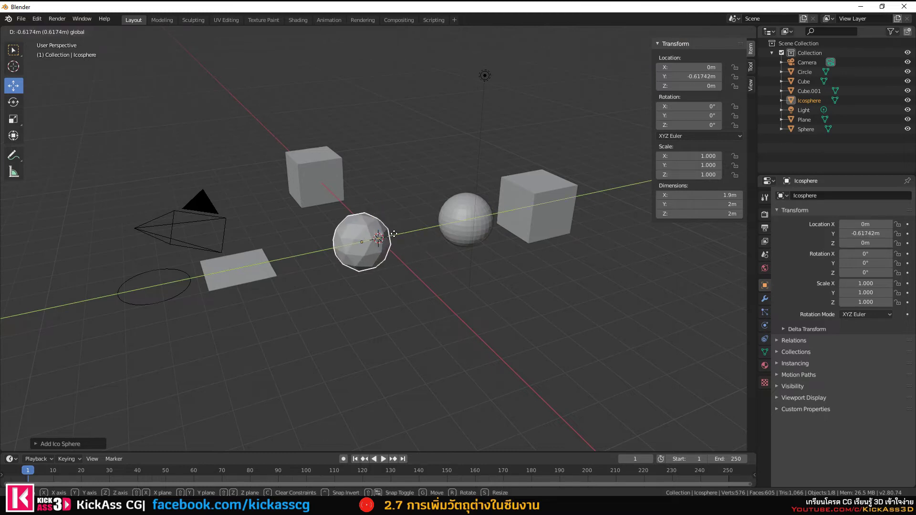
pyautogui.click(357, 239)
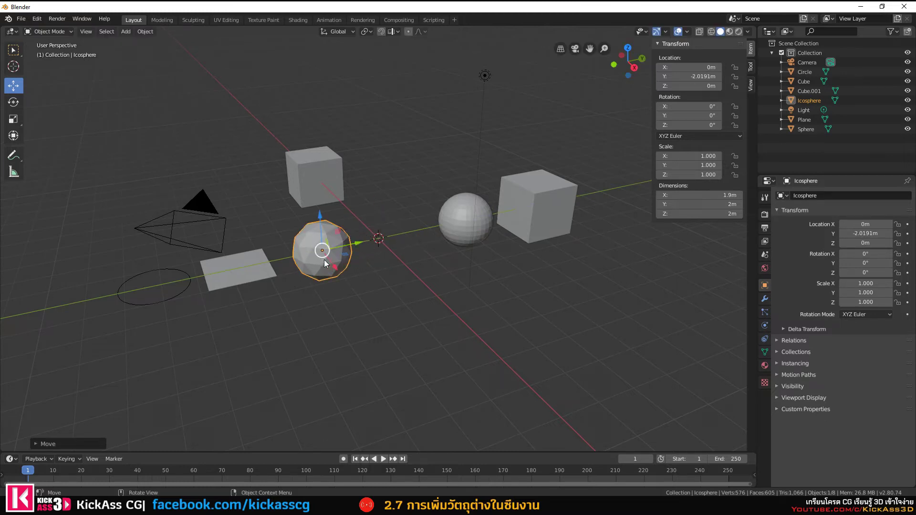
# Add a cylinder at Y 0.6459 m and a cone at Y -9.5104 m
pyautogui.click(128, 31)
pyautogui.click(130, 32)
pyautogui.moveTo(138, 42)
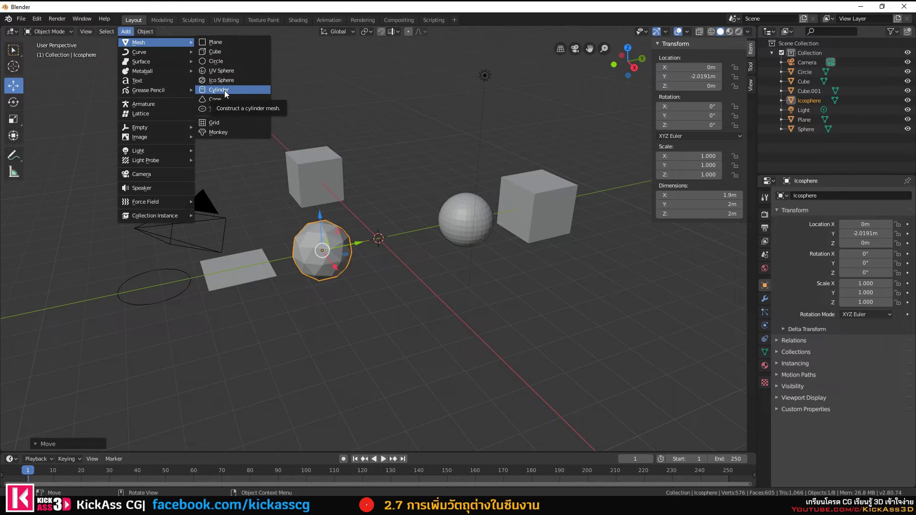
pyautogui.click(225, 90)
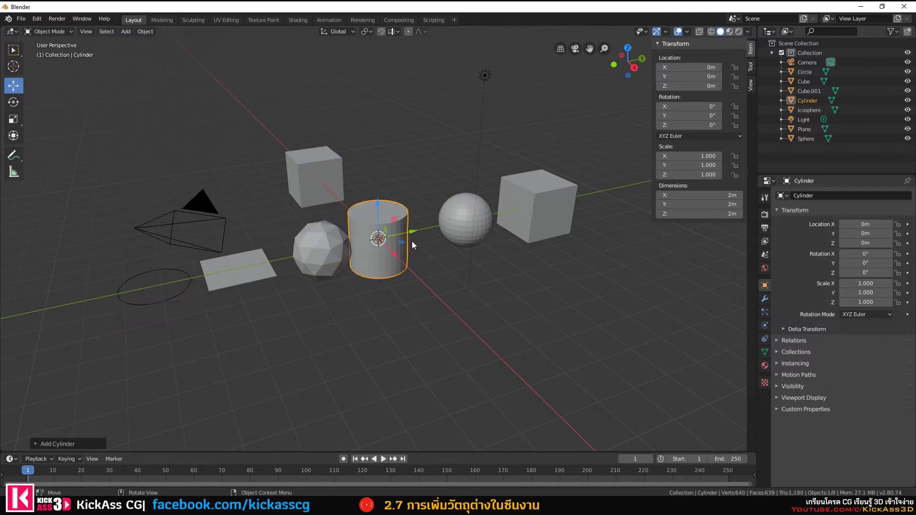
pyautogui.moveTo(412, 232); pyautogui.dragTo(414, 243)
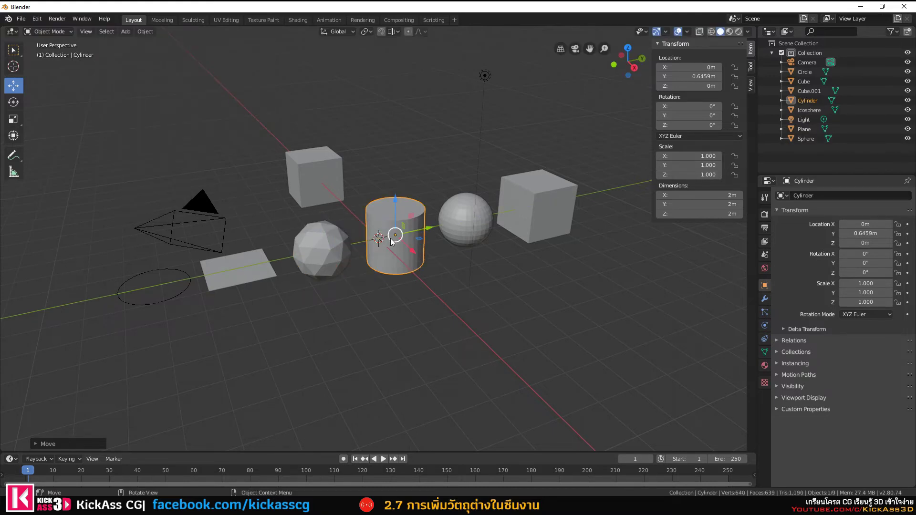
pyautogui.click(124, 31)
pyautogui.moveTo(154, 42)
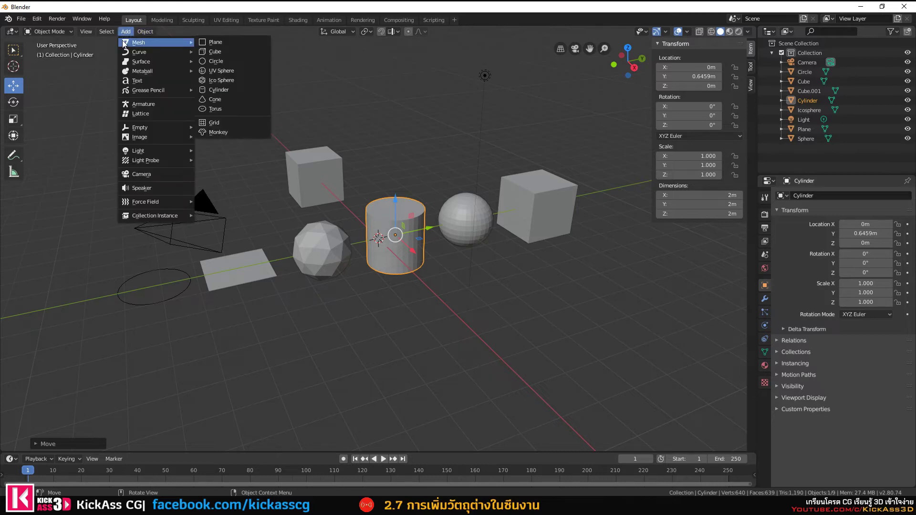
pyautogui.click(230, 99)
pyautogui.moveTo(413, 233); pyautogui.dragTo(110, 189)
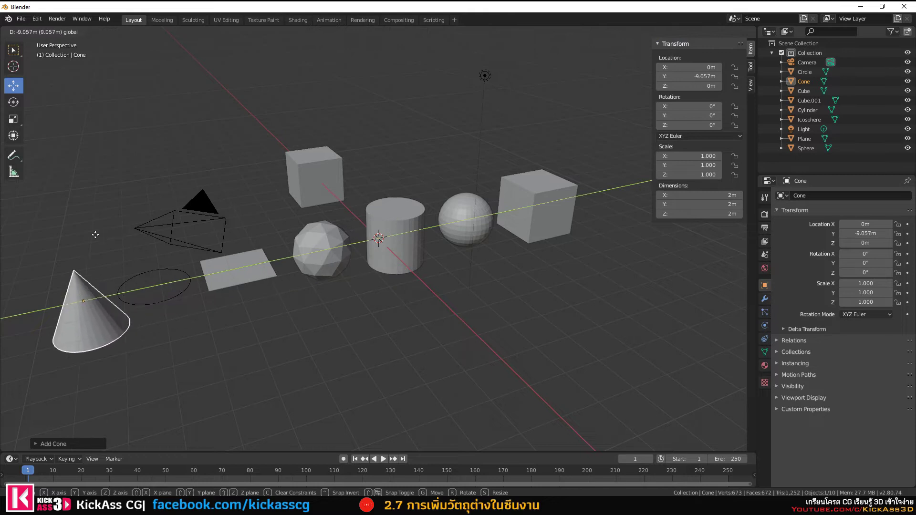
pyautogui.click(125, 31)
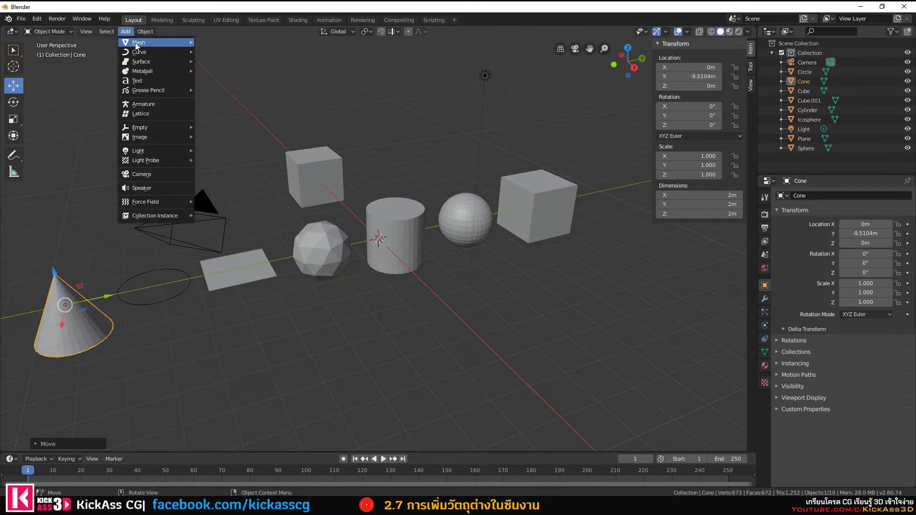
# Add a torus at Y 10.289 m and adjust the view to see all primitives
pyautogui.click(234, 109)
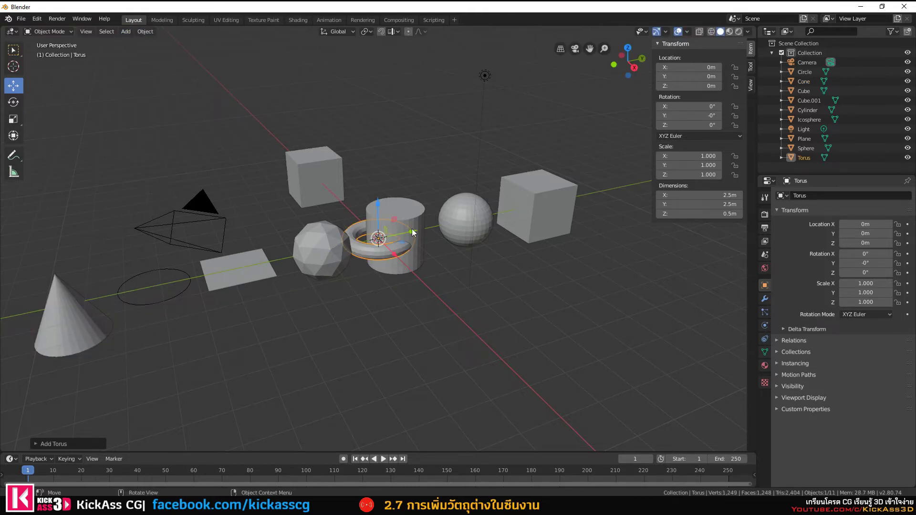
pyautogui.moveTo(414, 230); pyautogui.dragTo(643, 211)
pyautogui.moveTo(643, 211)
pyautogui.mouseDown(button='middle')
pyautogui.moveTo(592, 250)
pyautogui.moveTo(559, 251)
pyautogui.mouseUp(button='middle')
pyautogui.scroll(3, 558, 247)
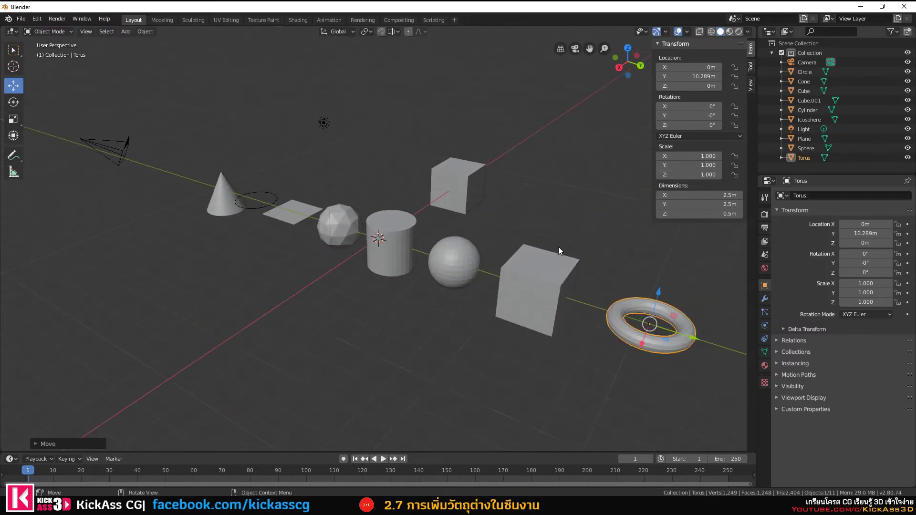
# Add a grid at Y -11.666 m, then toggle wireframe and back to solid shading
pyautogui.click(125, 31)
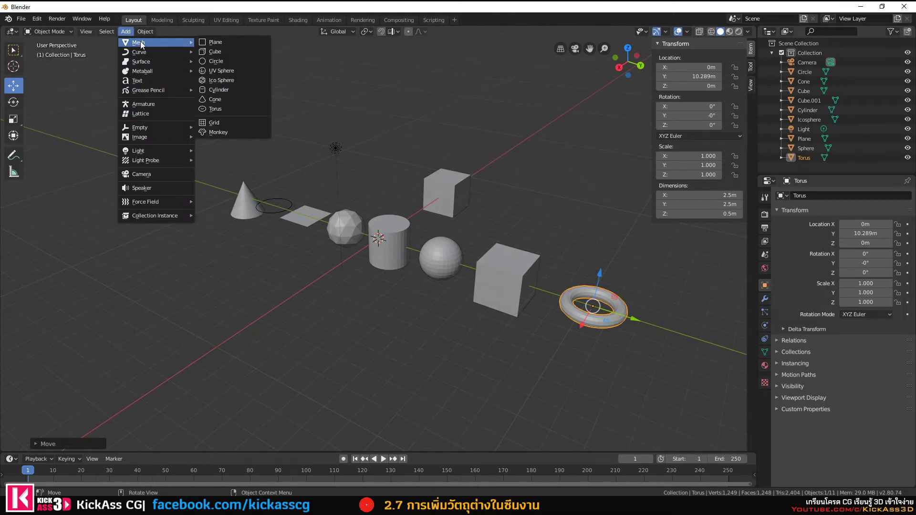
pyautogui.click(220, 123)
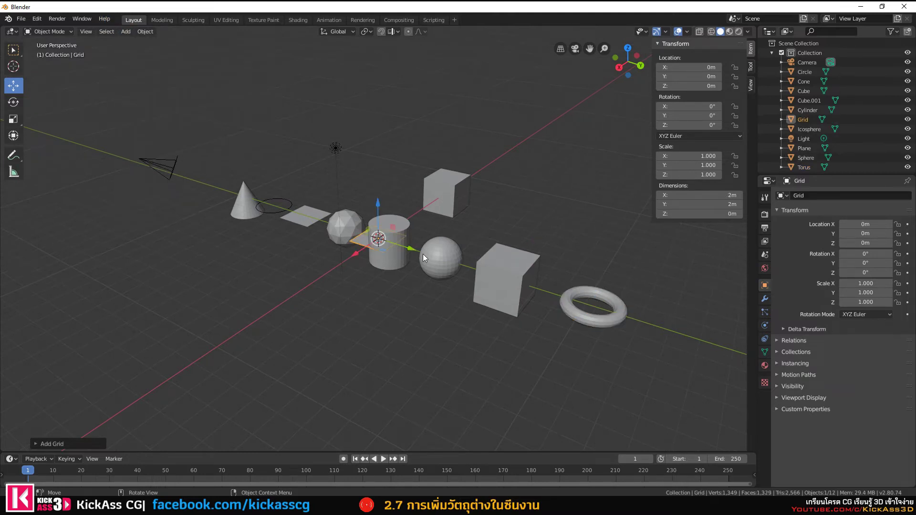
pyautogui.moveTo(423, 253); pyautogui.dragTo(253, 204)
pyautogui.moveTo(253, 205)
pyautogui.mouseDown(button='middle')
pyautogui.moveTo(225, 165)
pyautogui.moveTo(276, 163)
pyautogui.moveTo(396, 116)
pyautogui.mouseUp(button='middle')
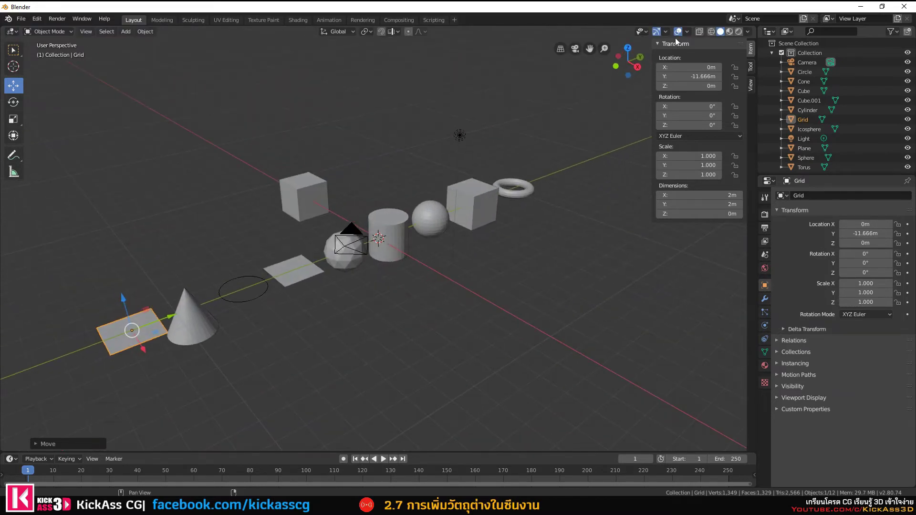
pyautogui.click(708, 33)
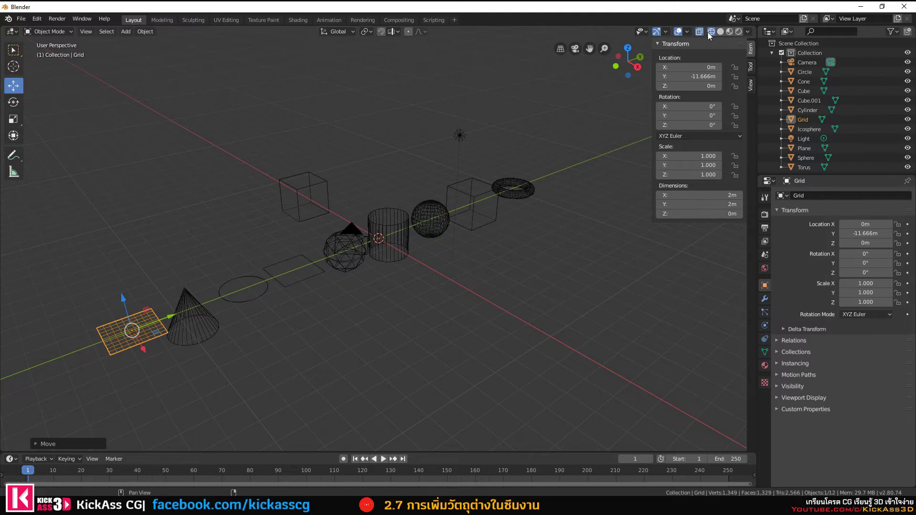
pyautogui.click(720, 31)
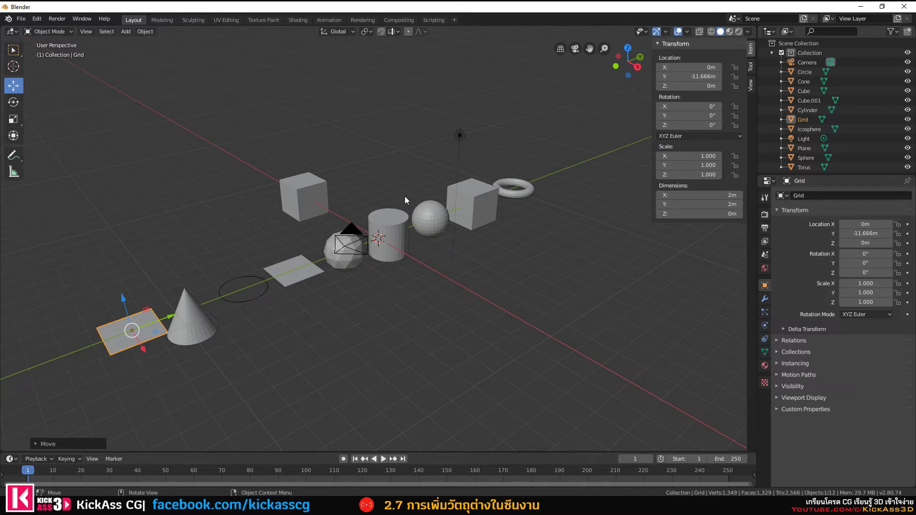
# Add a Suzanne monkey head and move it along X to 5.8666 m with G then X
pyautogui.click(125, 32)
pyautogui.moveTo(153, 42)
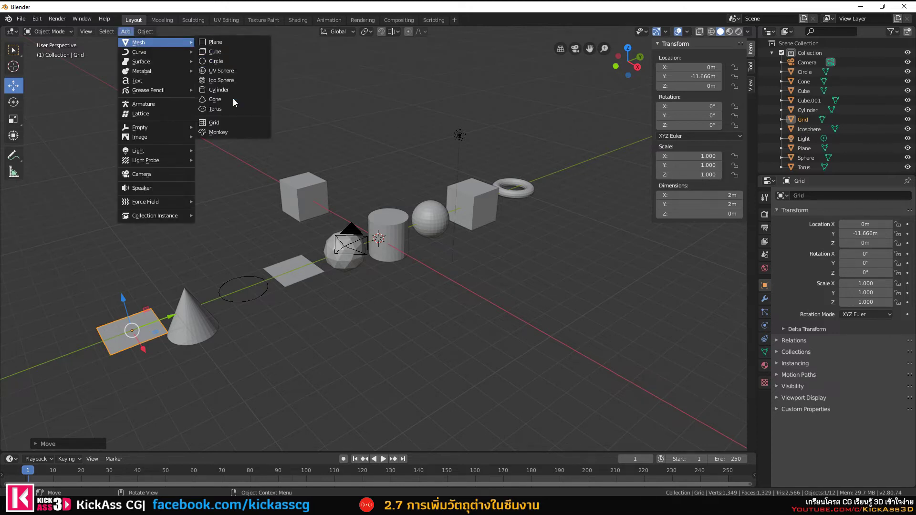
pyautogui.click(227, 133)
pyautogui.press('g')
pyautogui.press('x')
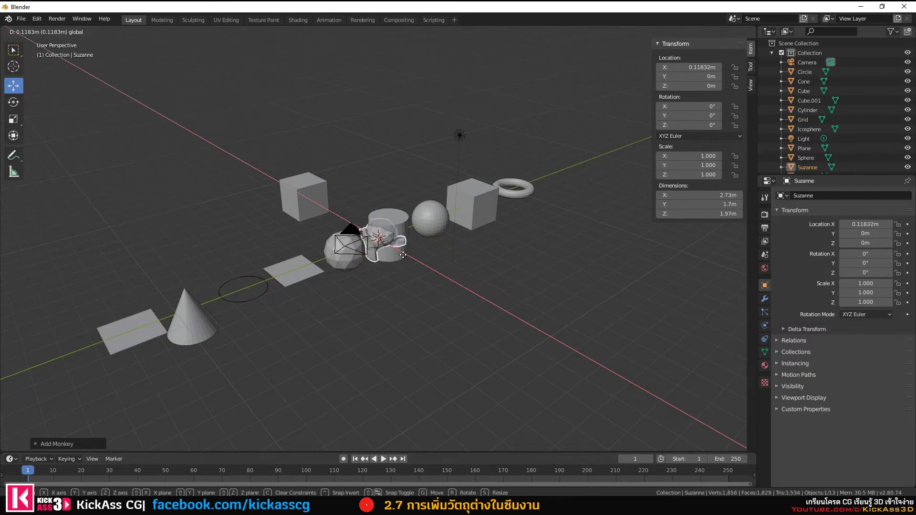
pyautogui.click(467, 303)
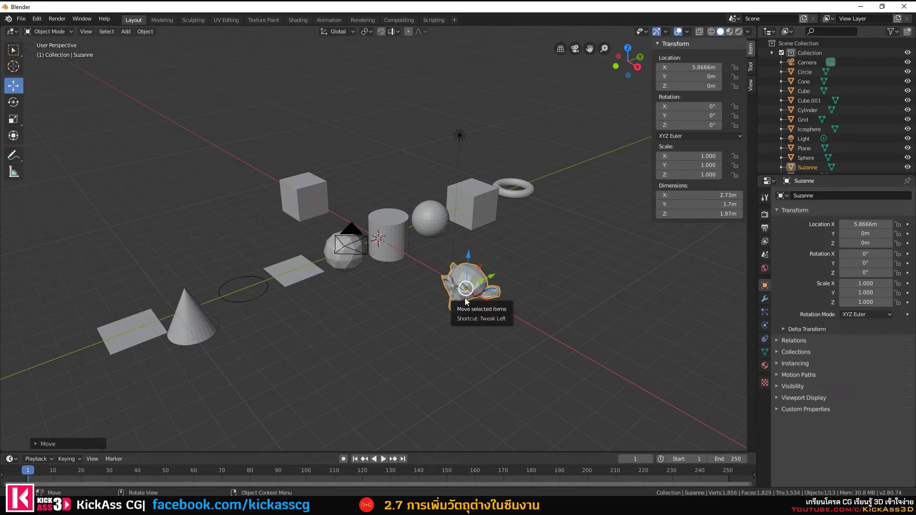
pyautogui.moveTo(465, 297)
pyautogui.mouseDown(button='middle')
pyautogui.moveTo(336, 290)
pyautogui.moveTo(451, 300)
pyautogui.moveTo(446, 310)
pyautogui.moveTo(377, 299)
pyautogui.mouseUp(button='middle')
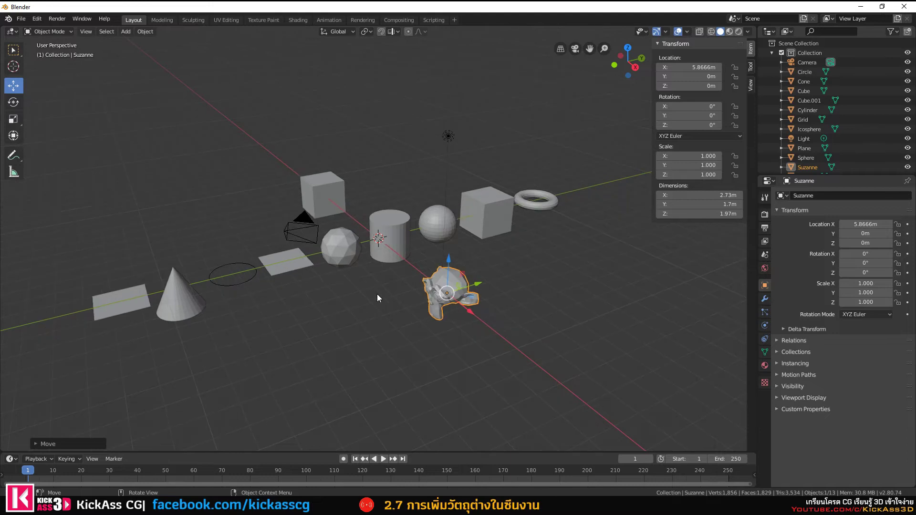
# Add Torus.001 at the world origin with 2.5 m by 0.5 m dimensions, then deselect it
pyautogui.click(126, 32)
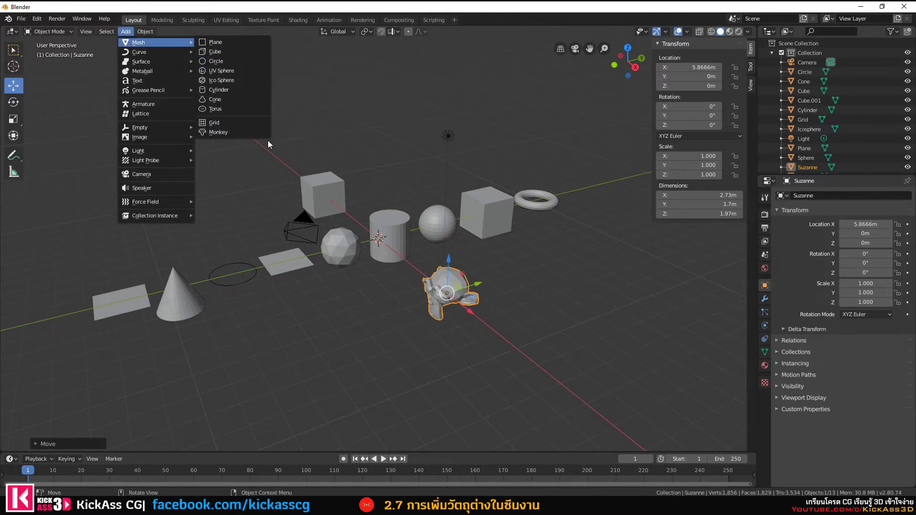
pyautogui.click(255, 109)
pyautogui.click(169, 153)
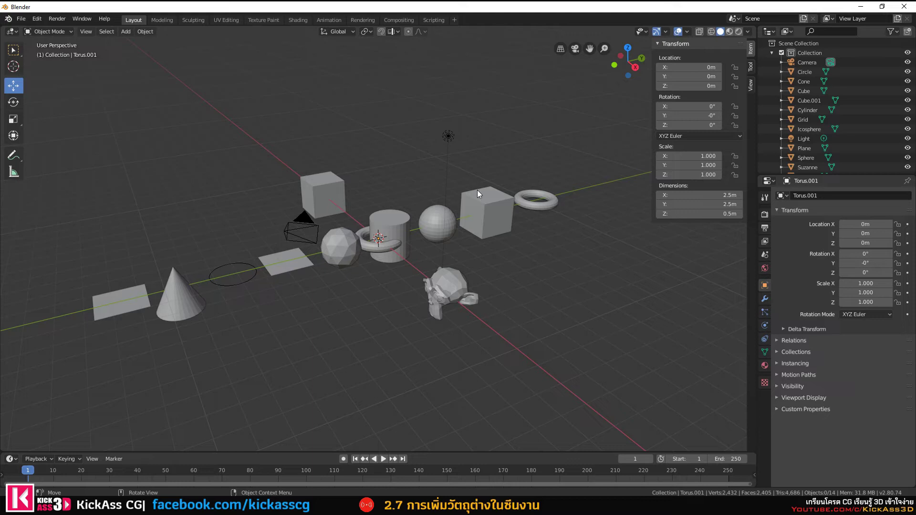
# Clear the selection and switch to the Select Lasso tool
pyautogui.press('a')
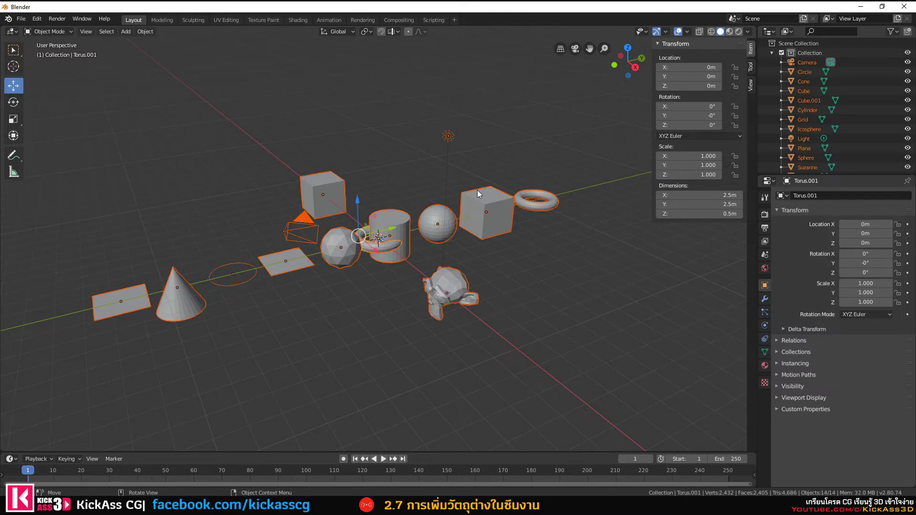
pyautogui.moveTo(438, 184)
pyautogui.mouseDown(button='middle')
pyautogui.moveTo(425, 198)
pyautogui.moveTo(414, 188)
pyautogui.moveTo(420, 181)
pyautogui.mouseUp(button='middle')
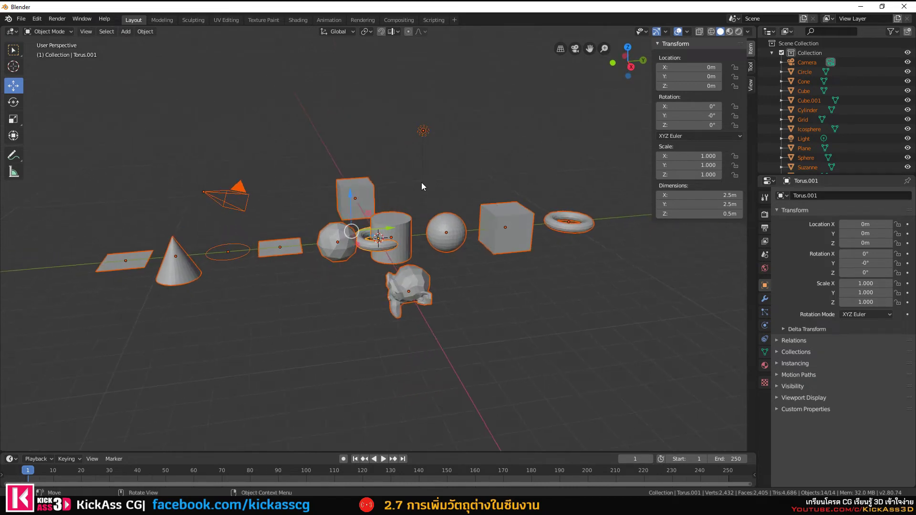
pyautogui.scroll(-1, 422, 182)
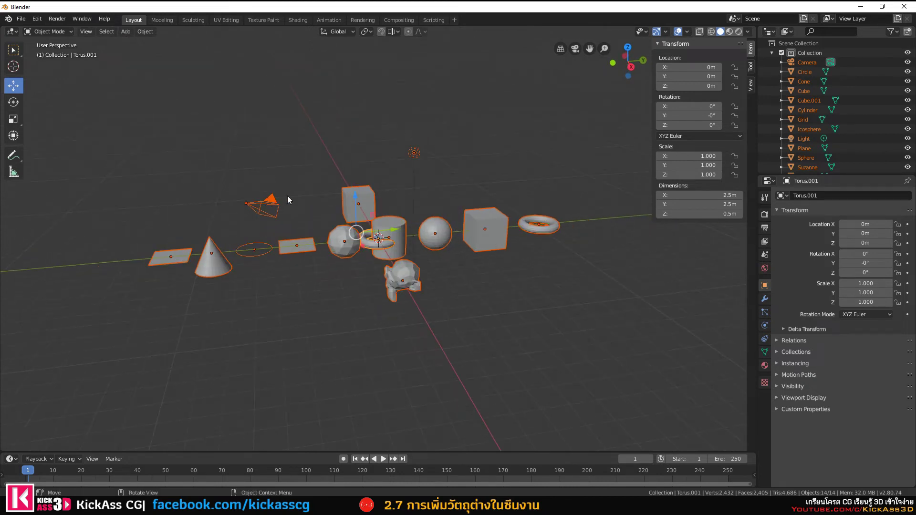
pyautogui.click(316, 187)
pyautogui.click(9, 50)
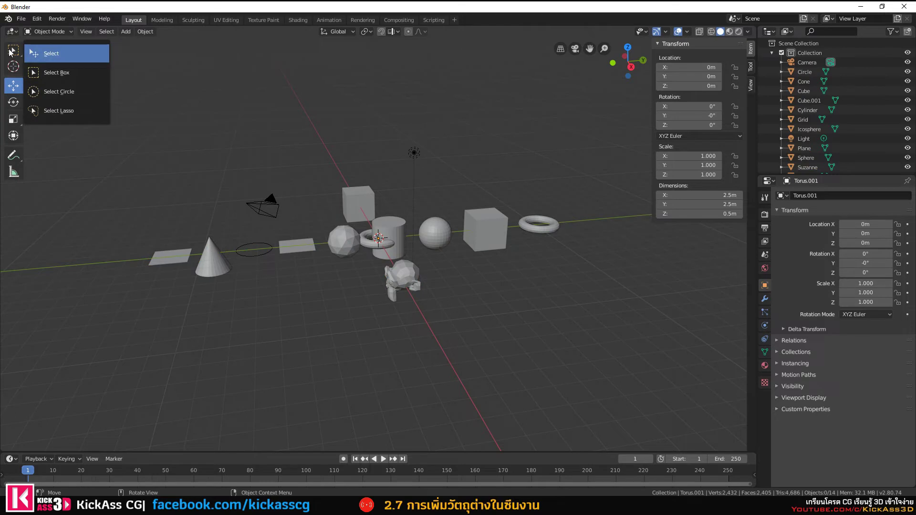
pyautogui.click(59, 111)
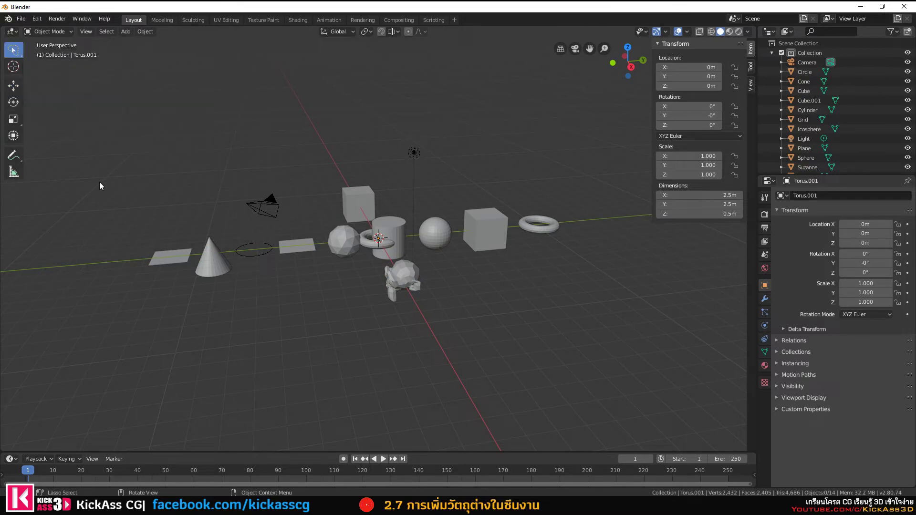
# Lasso the twelve meshes, leaving out camera and light, and delete them
pyautogui.moveTo(257, 308)
pyautogui.mouseDown()
pyautogui.moveTo(336, 176)
pyautogui.moveTo(470, 275)
pyautogui.moveTo(424, 343)
pyautogui.moveTo(306, 317)
pyautogui.mouseUp()
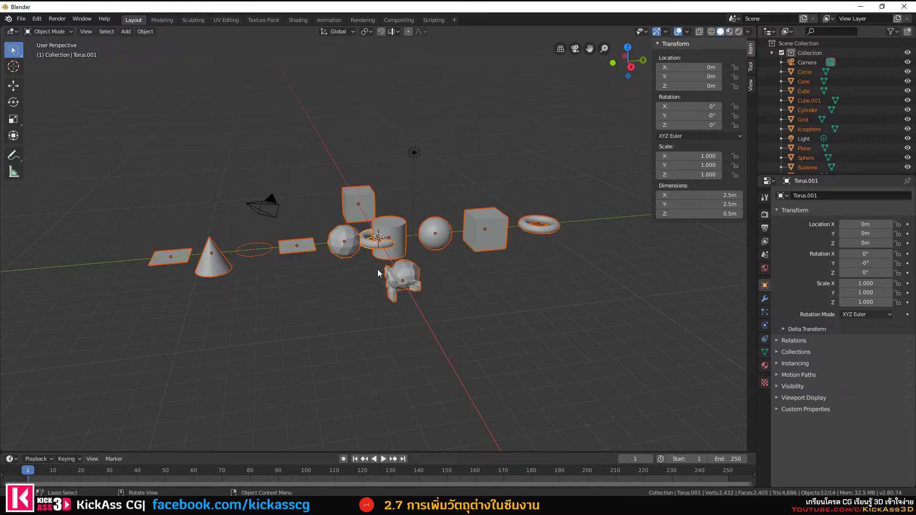
pyautogui.press('x')
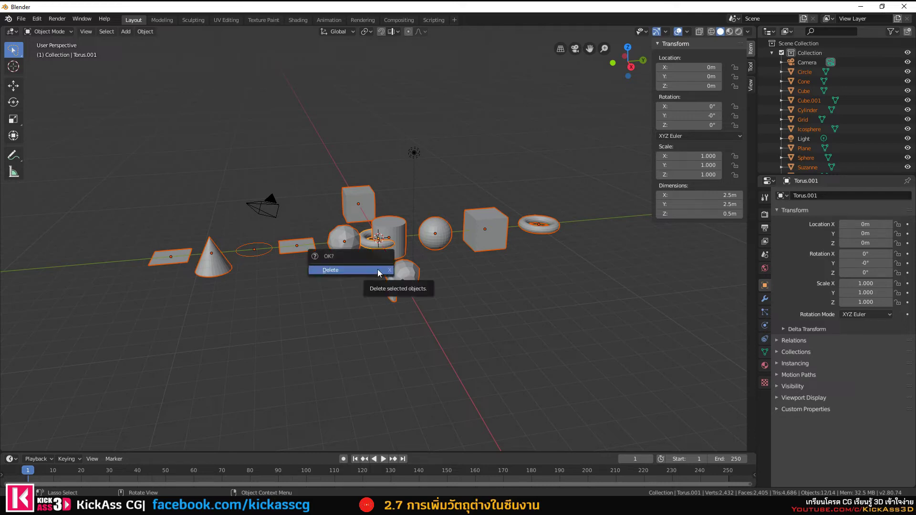
pyautogui.press('Escape')
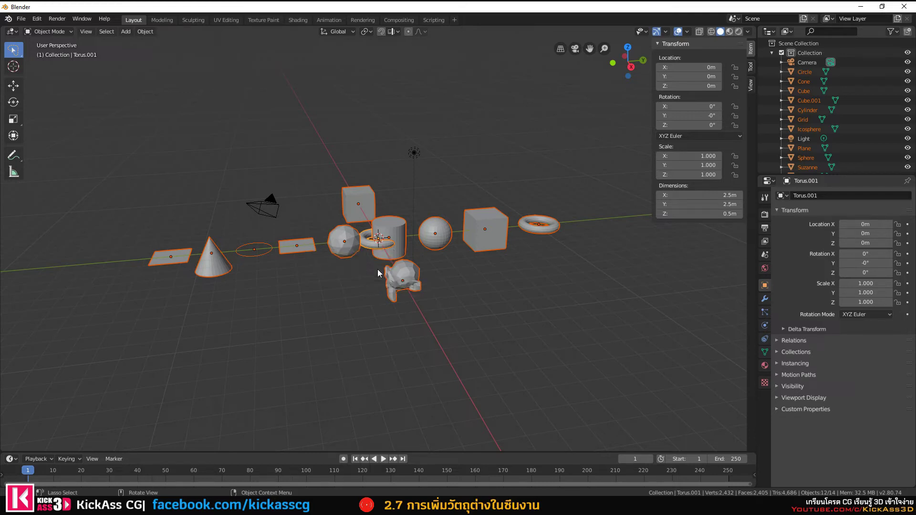
pyautogui.press('Delete')
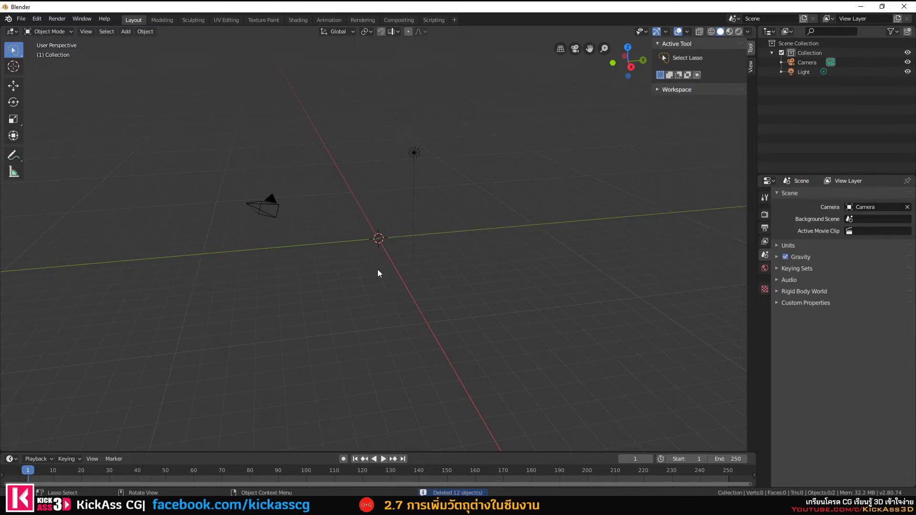
pyautogui.scroll(3, 401, 261)
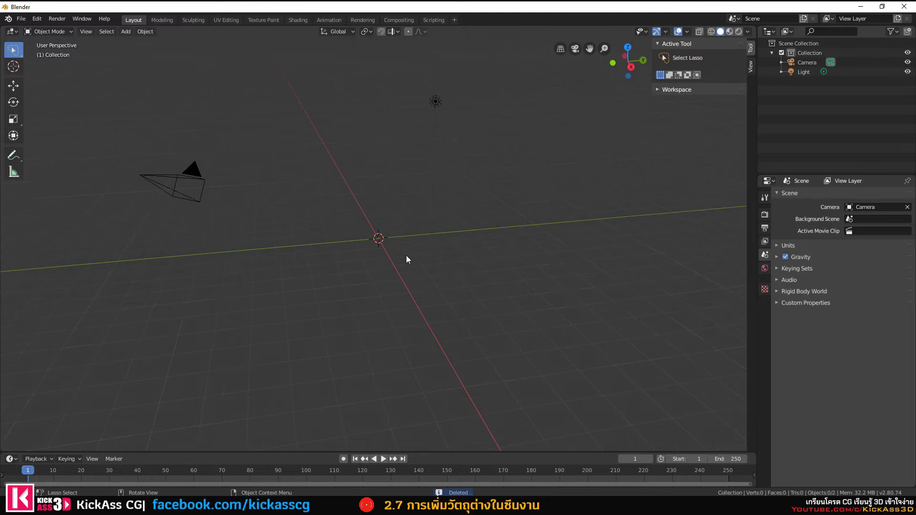
# Add a plane and set its Size to 4 m in the Add Plane panel
pyautogui.click(126, 32)
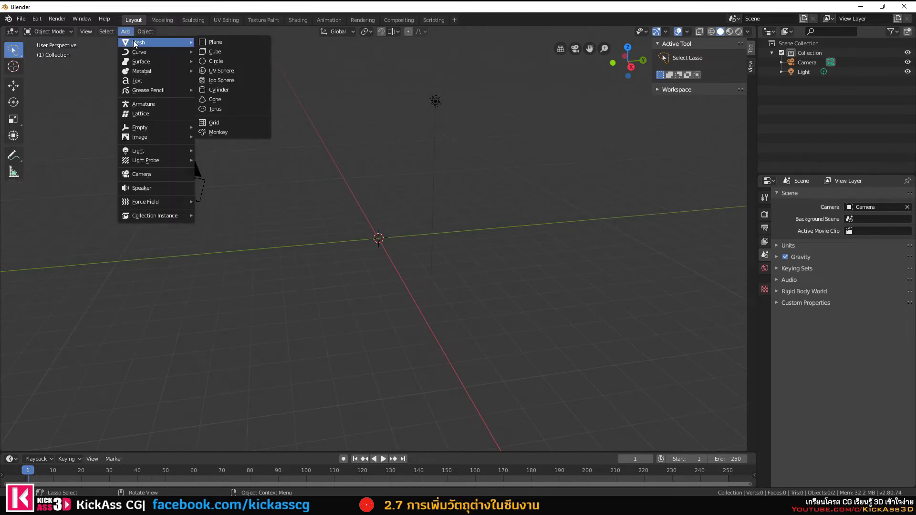
pyautogui.click(209, 42)
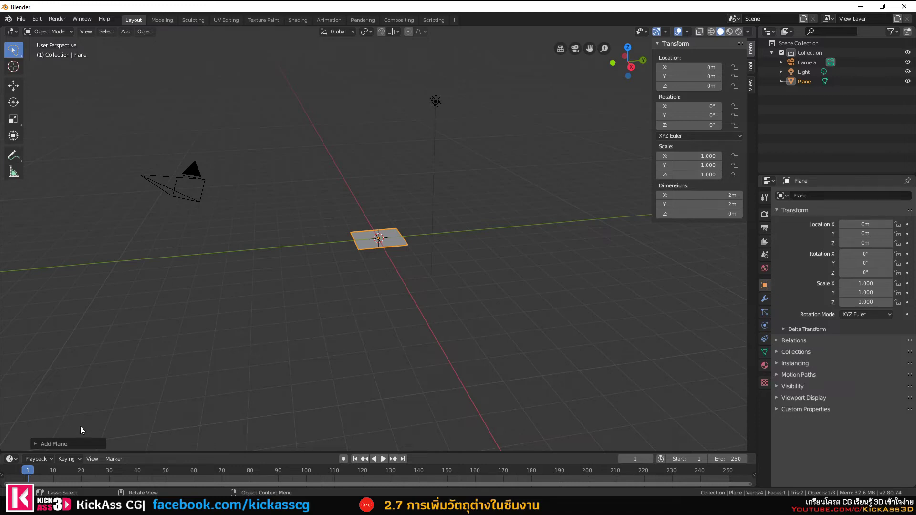
pyautogui.click(36, 443)
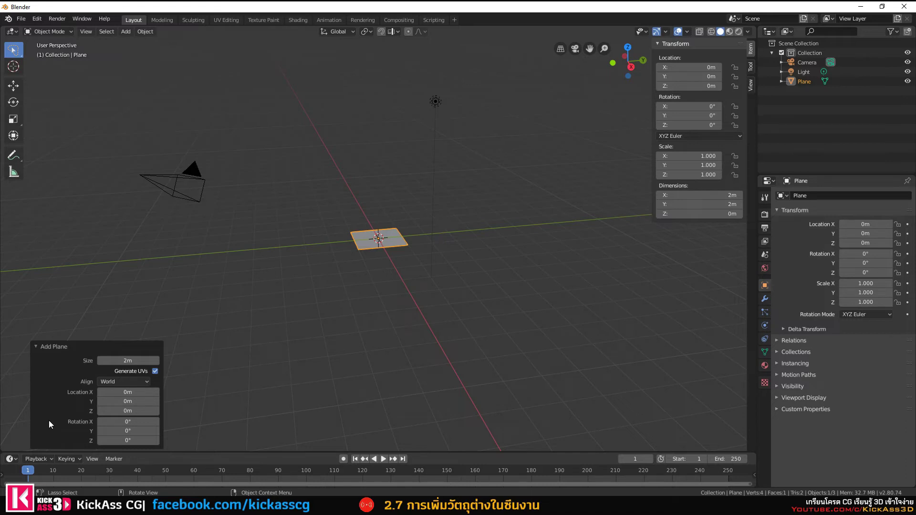
pyautogui.click(126, 361)
pyautogui.write('4')
pyautogui.press('Return')
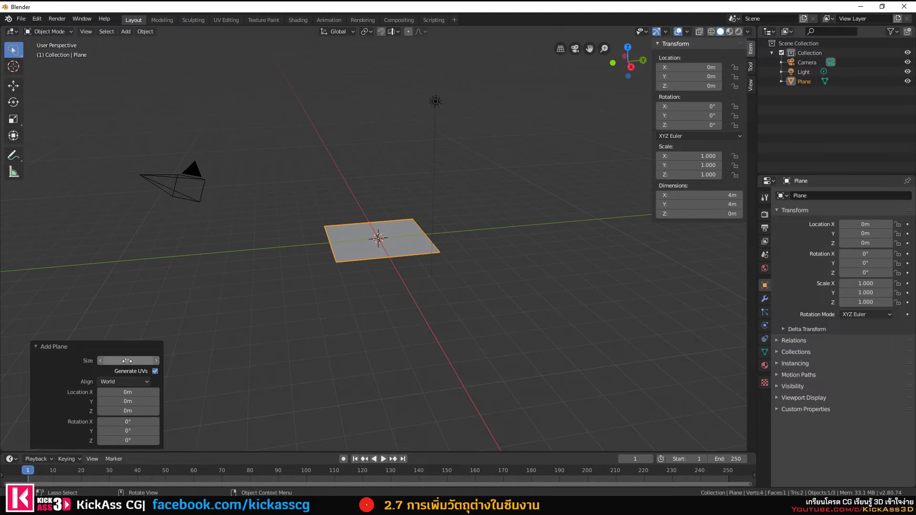
# Reselect the 4 m plane and delete it
pyautogui.click(360, 279)
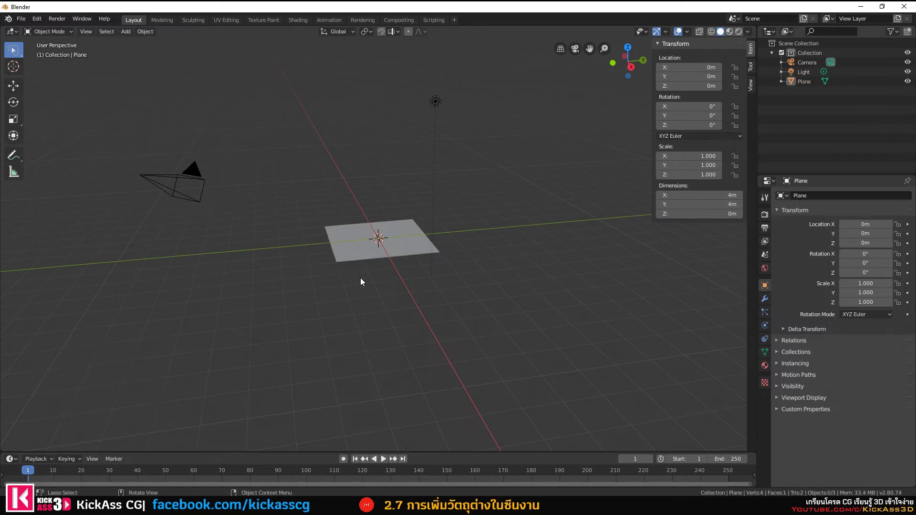
pyautogui.click(343, 260)
pyautogui.press('Delete')
pyautogui.click(128, 31)
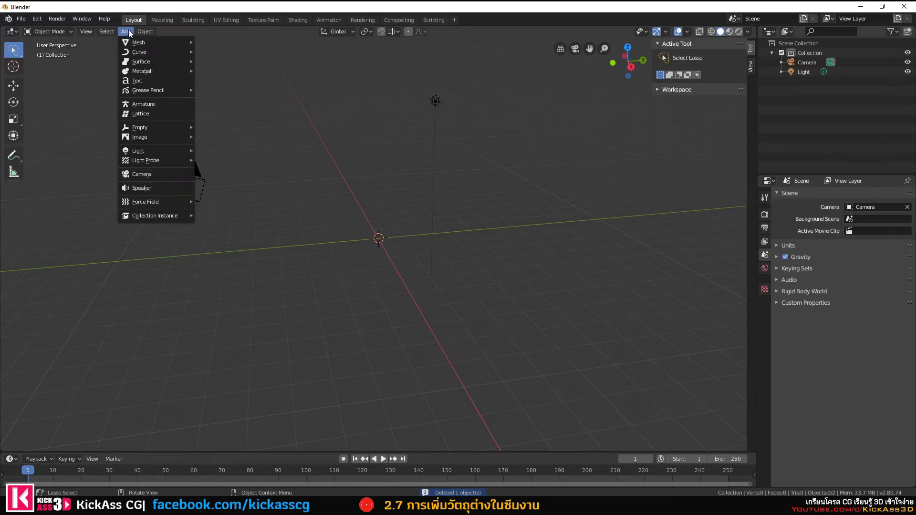
pyautogui.moveTo(156, 42)
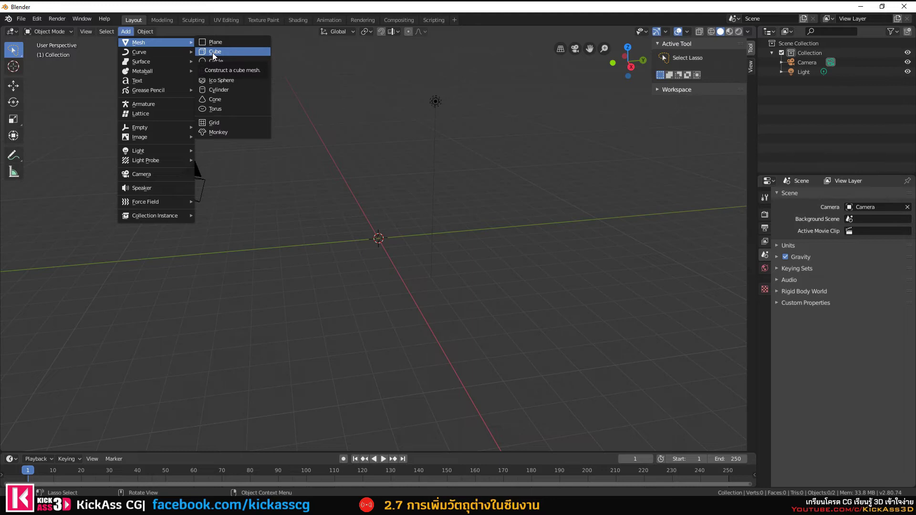
# Add a cube and set its Size to 3 m in the Add Cube panel
pyautogui.click(213, 52)
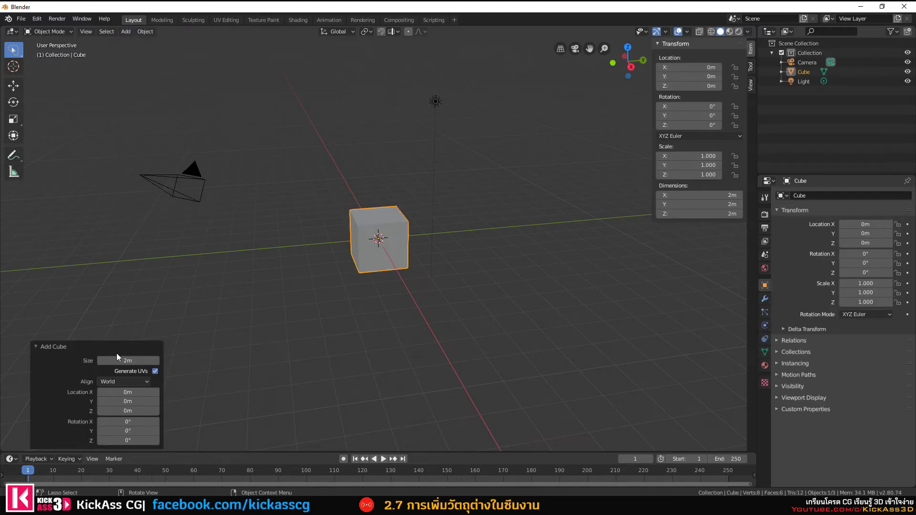
pyautogui.click(45, 348)
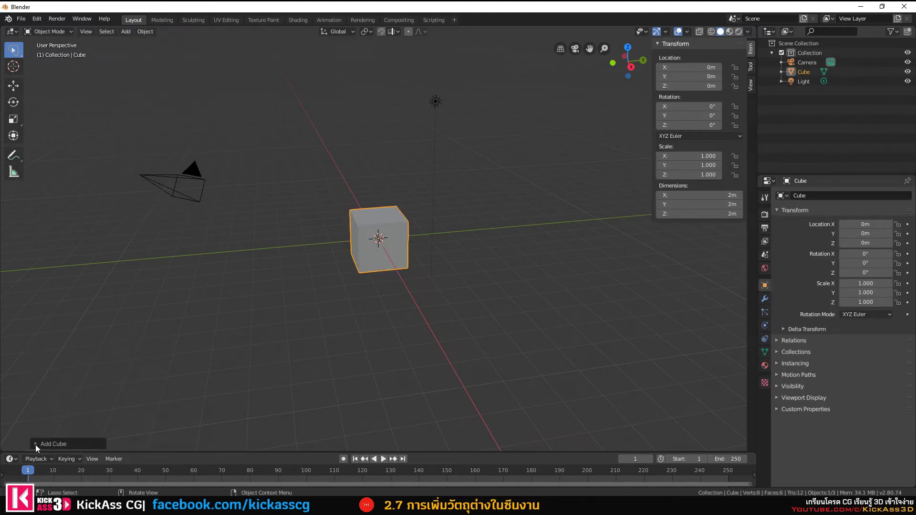
pyautogui.click(36, 445)
pyautogui.click(43, 349)
pyautogui.click(44, 437)
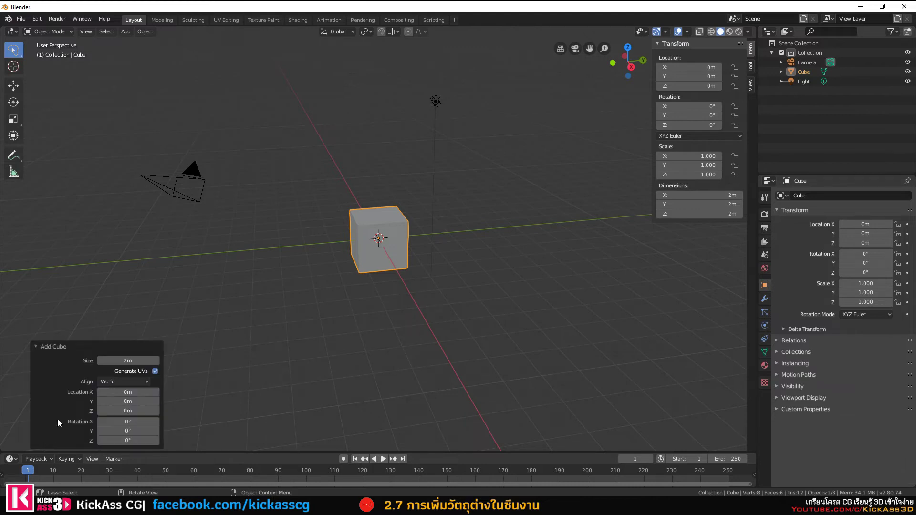
pyautogui.click(132, 361)
pyautogui.write('3')
pyautogui.press('Return')
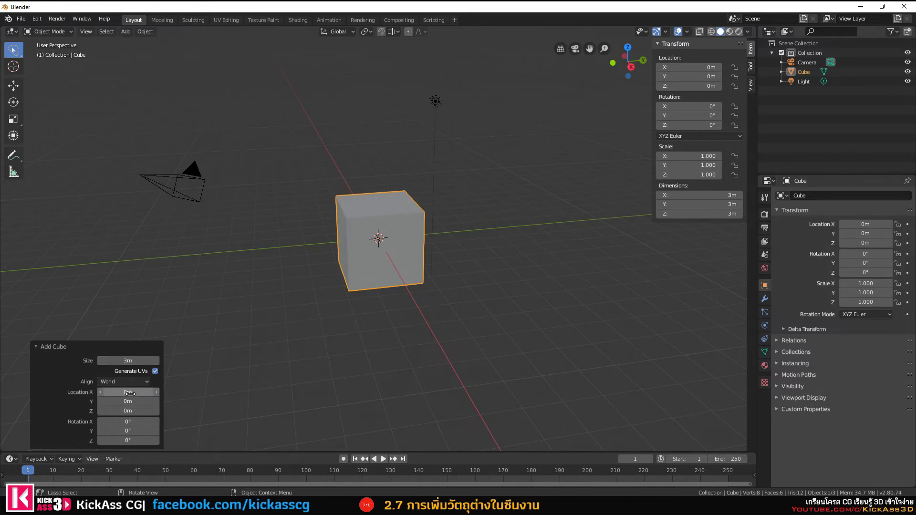
# Drag the cube's Location X, Y and Z values, then delete the cube
pyautogui.moveTo(130, 394); pyautogui.dragTo(306, 369)
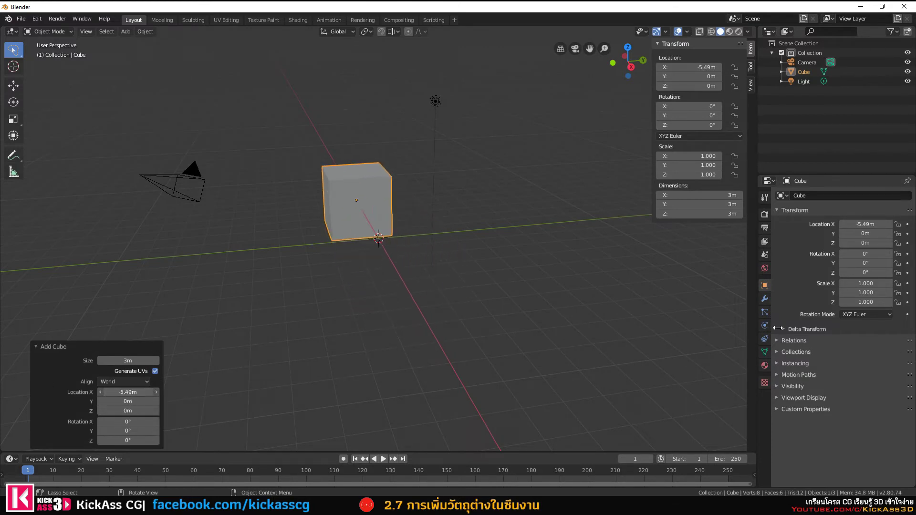
pyautogui.moveTo(306, 369)
pyautogui.mouseDown()
pyautogui.moveTo(130, 405)
pyautogui.moveTo(194, 440)
pyautogui.mouseUp()
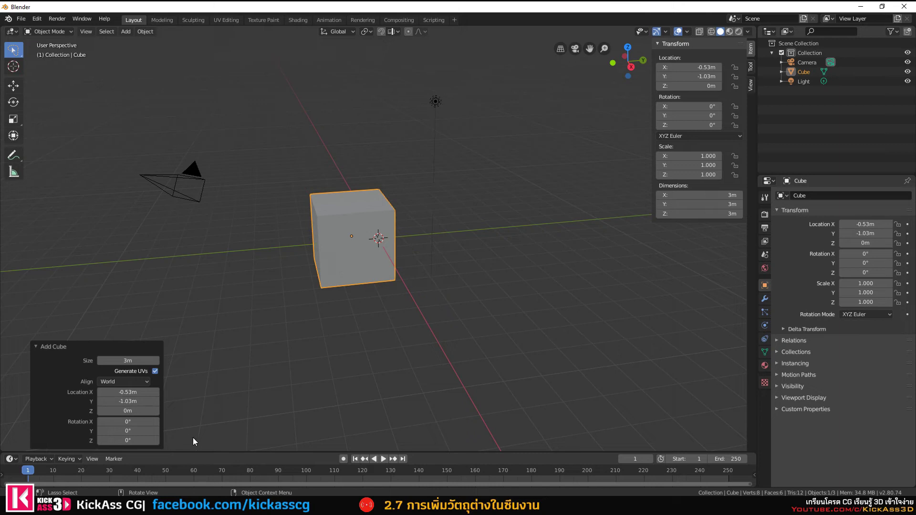
pyautogui.moveTo(128, 411)
pyautogui.mouseDown()
pyautogui.moveTo(61, 407)
pyautogui.moveTo(143, 407)
pyautogui.mouseUp()
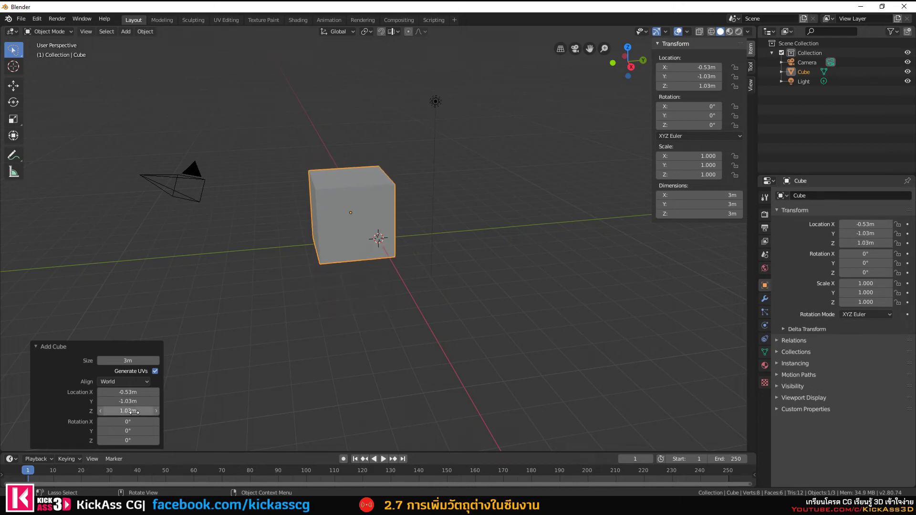
pyautogui.press('Delete')
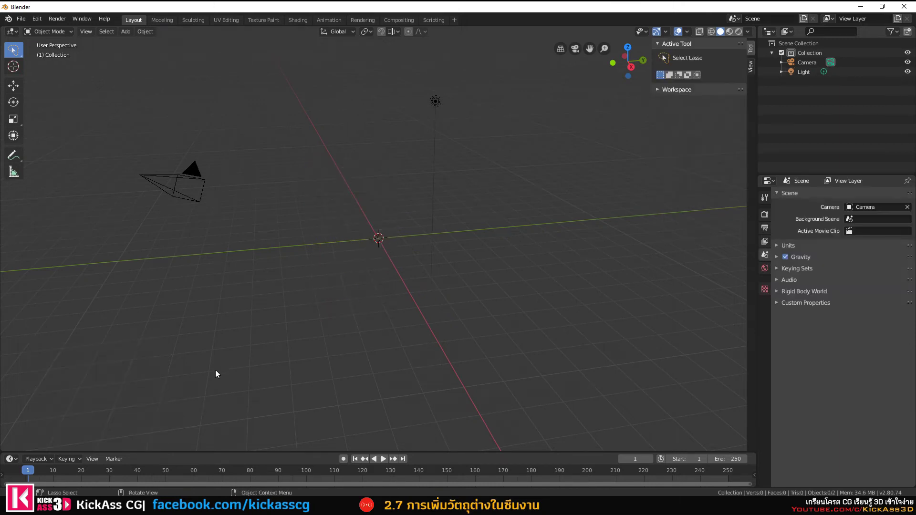
# Add a cube and set its Z location to -1 m
pyautogui.click(125, 32)
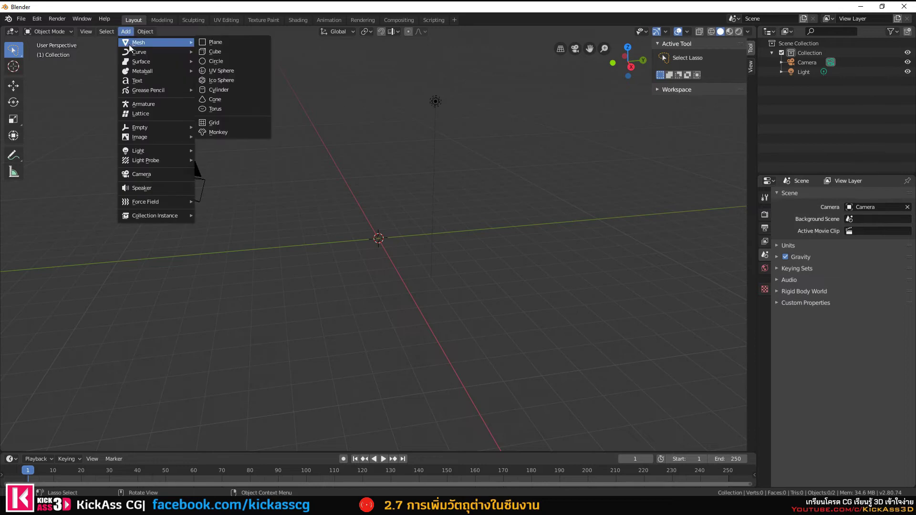
pyautogui.click(235, 51)
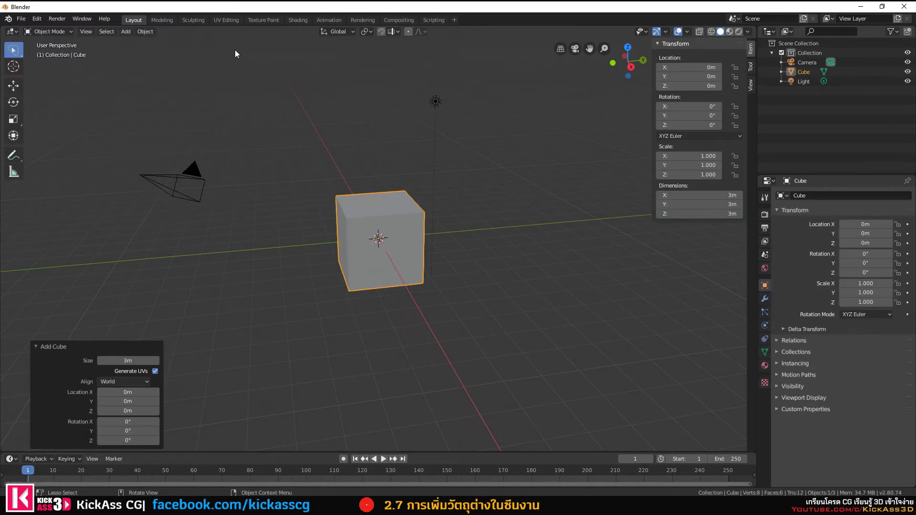
pyautogui.click(129, 410)
pyautogui.write('-1')
pyautogui.press('Return')
# Move the cube to Z 1 m, then 2 m, and delete it
pyautogui.click(129, 412)
pyautogui.write('1')
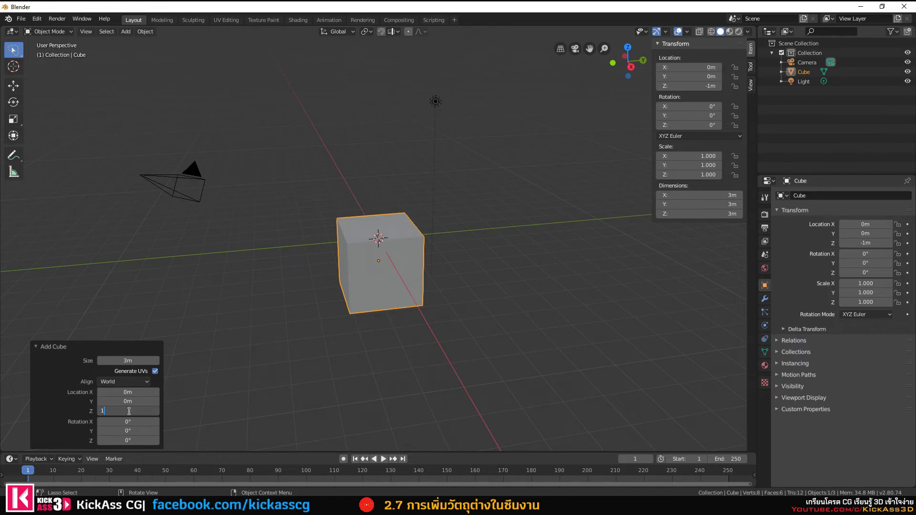
pyautogui.press('Return')
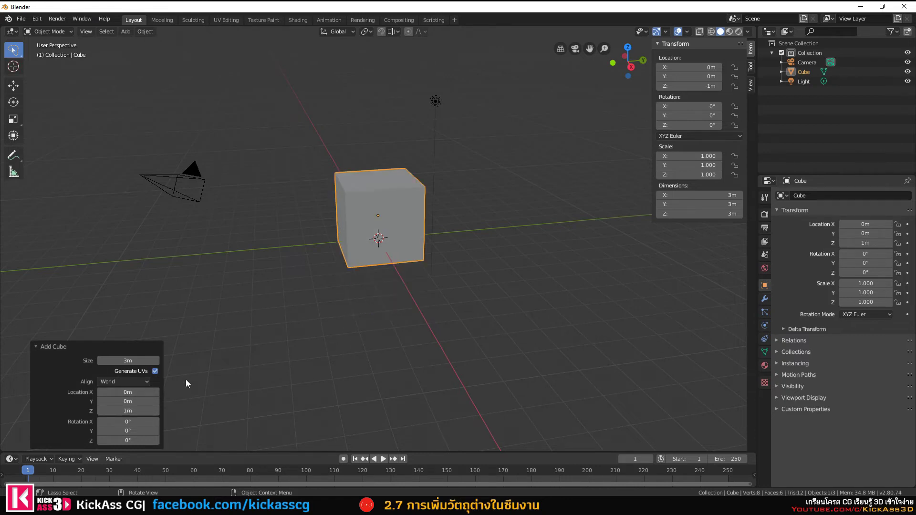
pyautogui.moveTo(131, 412); pyautogui.dragTo(139, 412)
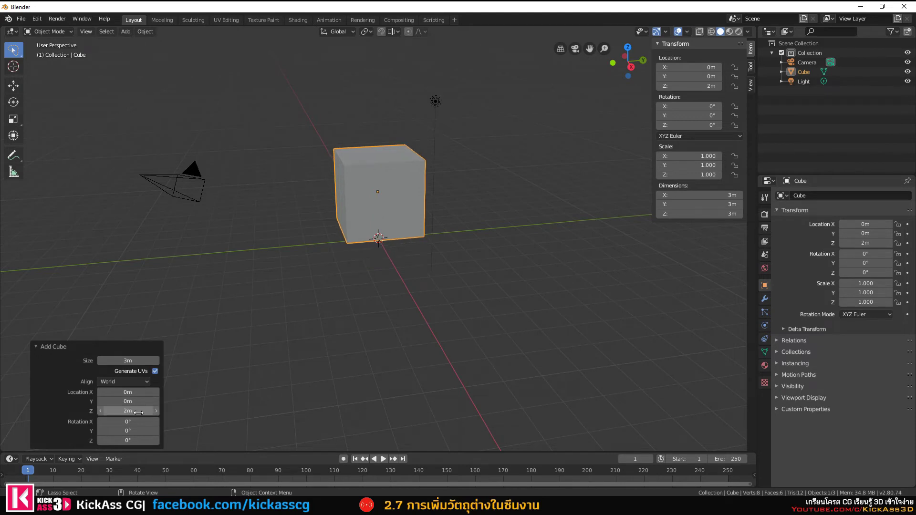
pyautogui.moveTo(214, 391)
pyautogui.mouseDown(button='middle')
pyautogui.moveTo(333, 307)
pyautogui.moveTo(335, 323)
pyautogui.moveTo(379, 225)
pyautogui.mouseUp(button='middle')
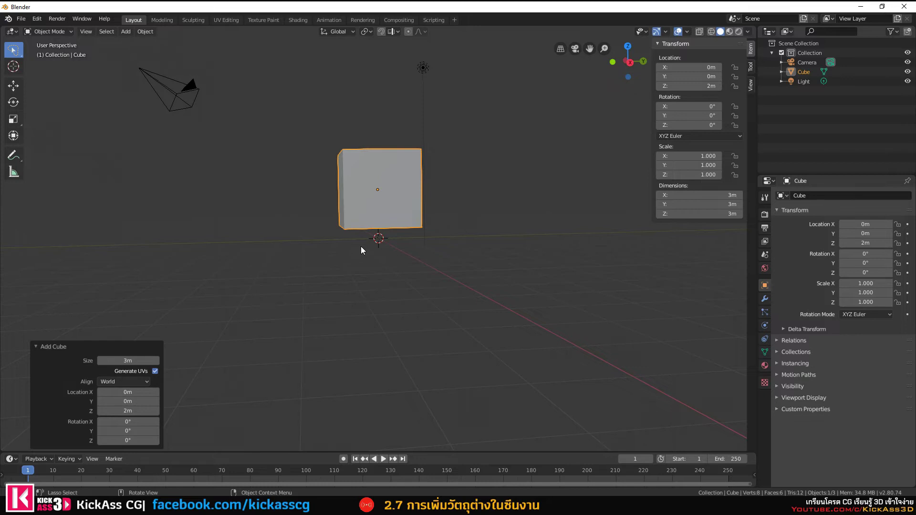
pyautogui.press('Delete')
pyautogui.click(126, 35)
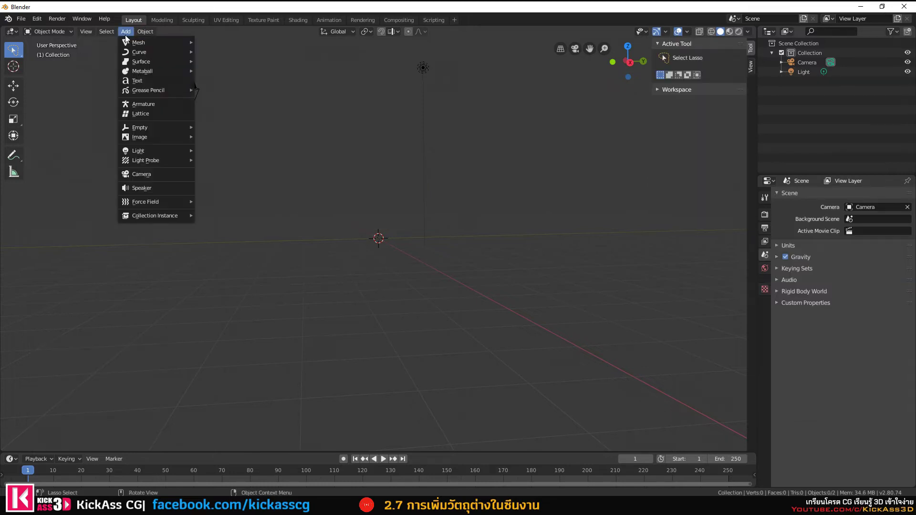
pyautogui.moveTo(154, 42)
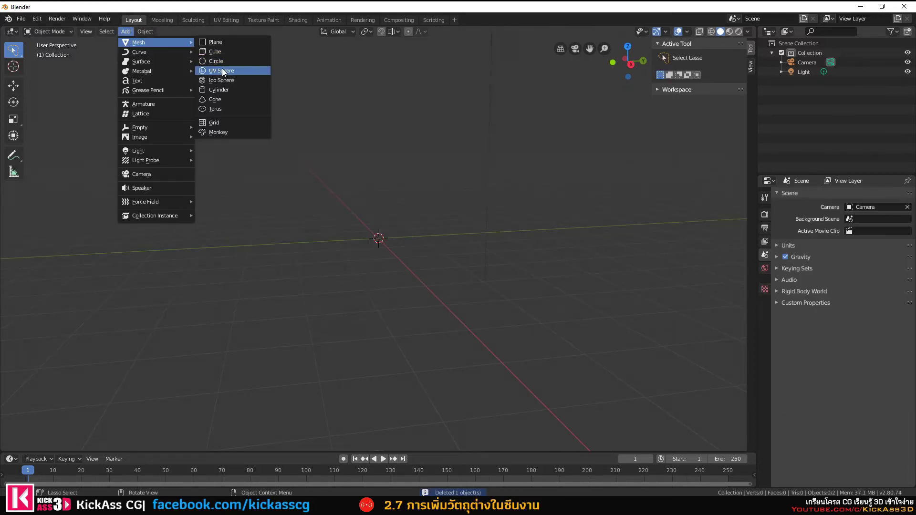
# Add a UV sphere and reduce it to 4 segments
pyautogui.click(222, 71)
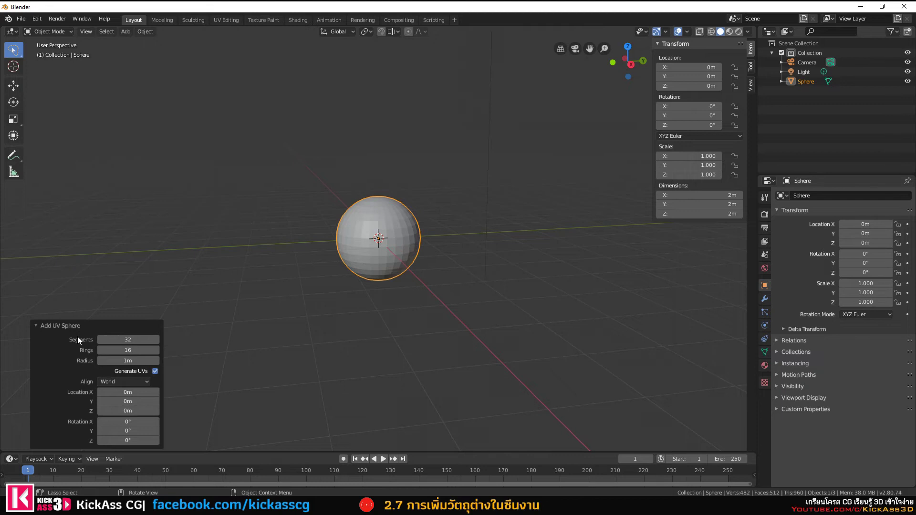
pyautogui.click(126, 33)
pyautogui.moveTo(127, 340)
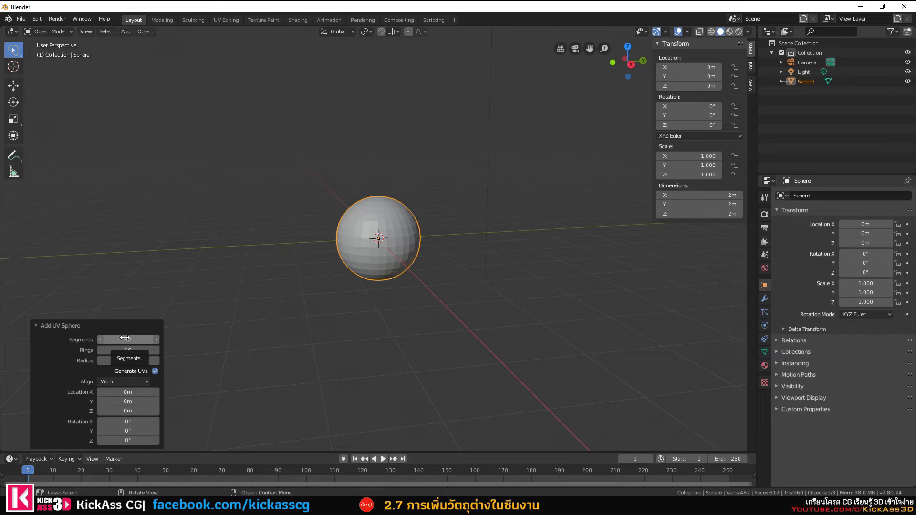
pyautogui.click(125, 338)
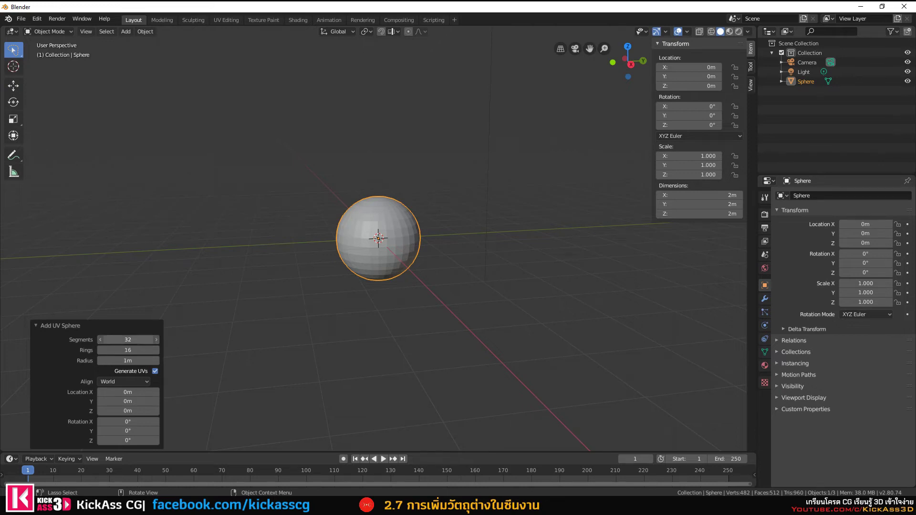
pyautogui.write('4')
pyautogui.press('Return')
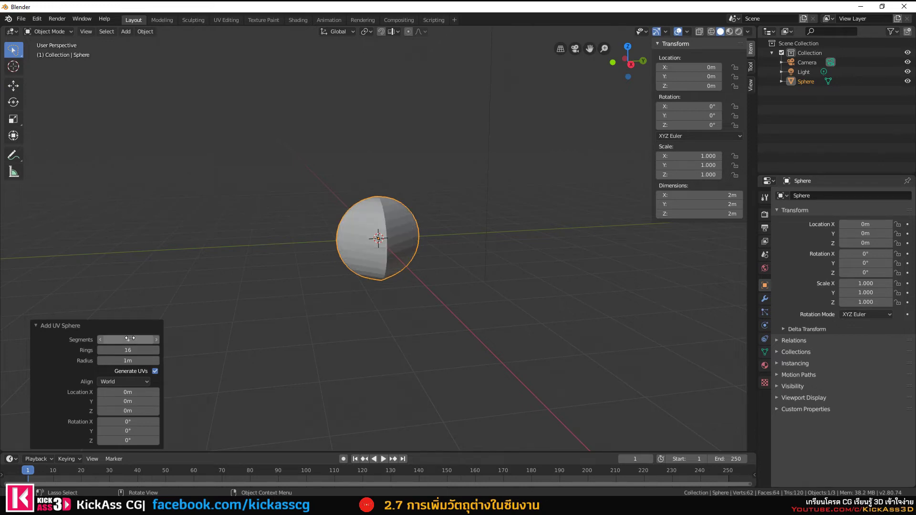
pyautogui.moveTo(391, 276)
pyautogui.mouseDown(button='middle')
pyautogui.moveTo(353, 327)
pyautogui.moveTo(388, 297)
pyautogui.moveTo(357, 311)
pyautogui.moveTo(353, 261)
pyautogui.moveTo(424, 260)
pyautogui.moveTo(384, 244)
pyautogui.mouseUp(button='middle')
pyautogui.scroll(5, 384, 245)
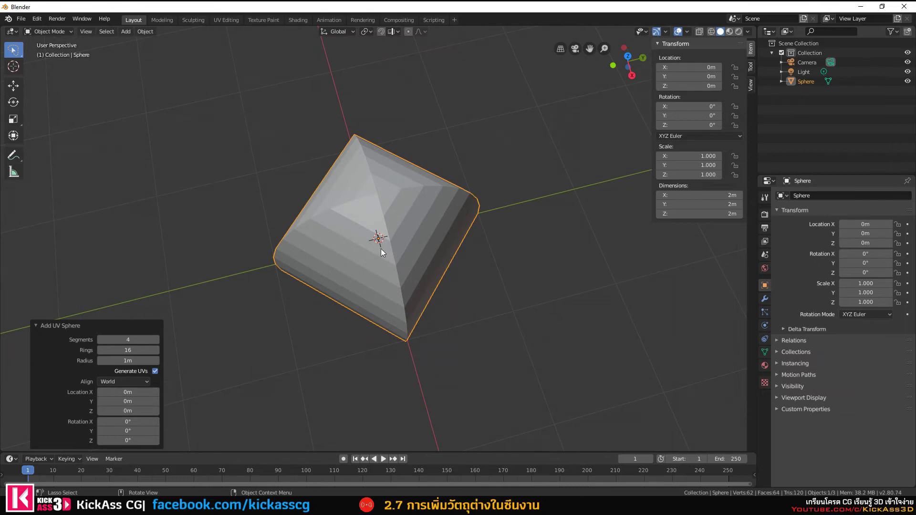
# Step the sphere's segment count up one at a time from 4
pyautogui.click(158, 340)
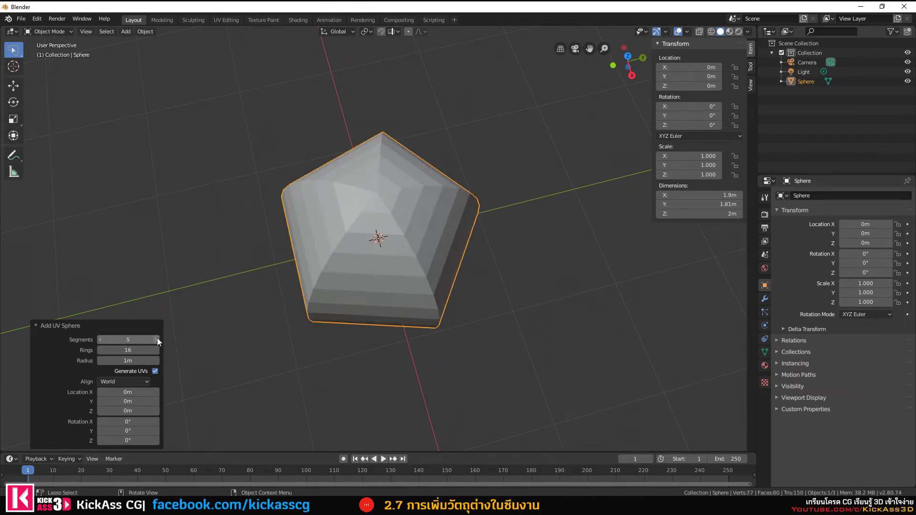
pyautogui.click(158, 339)
pyautogui.click(158, 340)
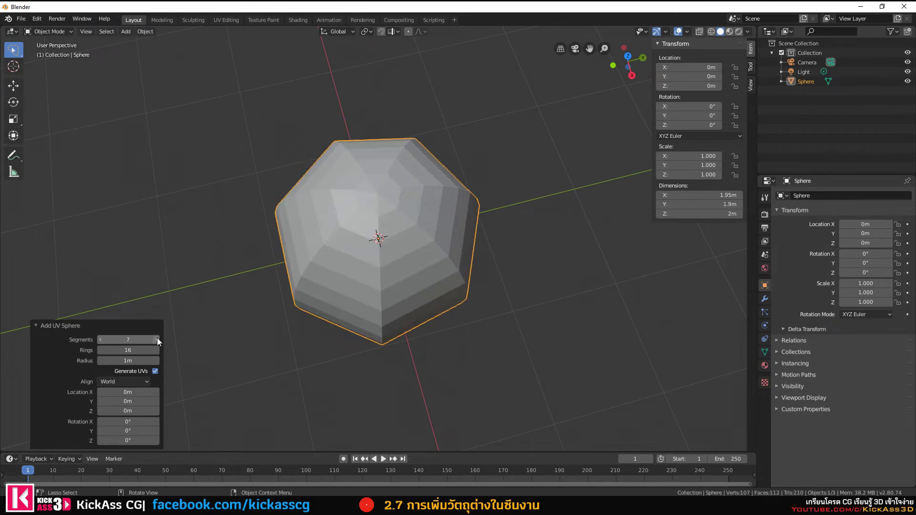
pyautogui.click(158, 340)
pyautogui.click(158, 340)
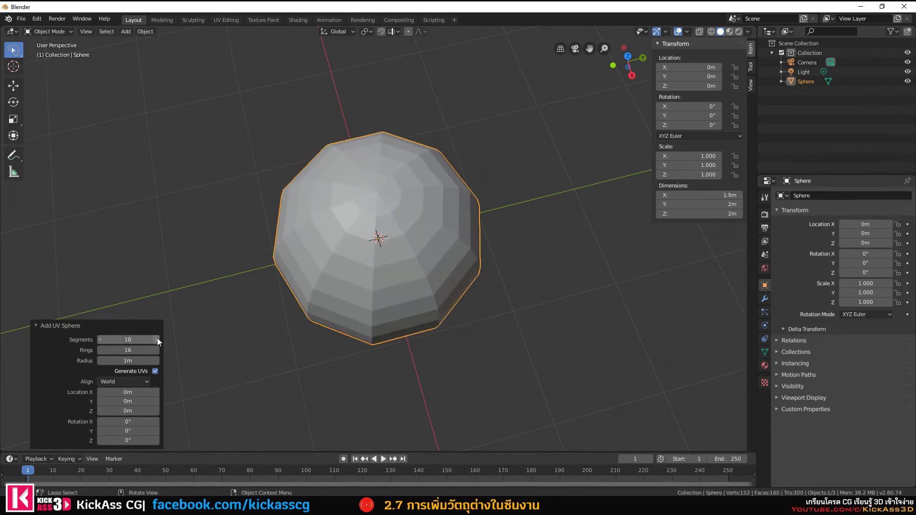
pyautogui.click(158, 340)
pyautogui.click(158, 340)
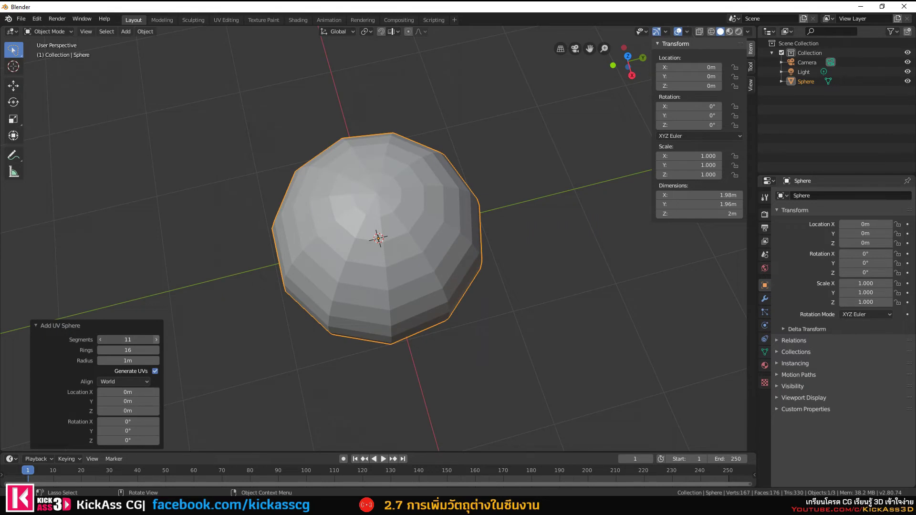
pyautogui.click(157, 340)
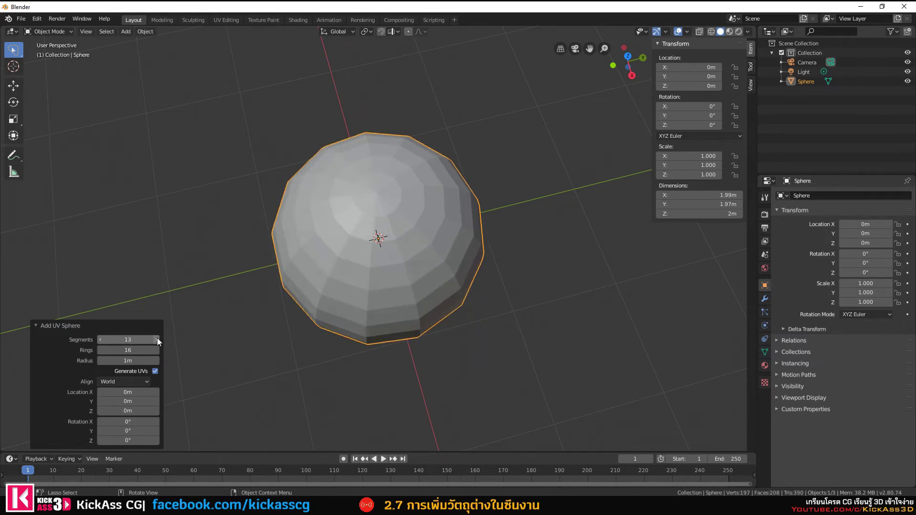
pyautogui.click(158, 340)
pyautogui.click(158, 340)
pyautogui.click(157, 340)
pyautogui.click(157, 340)
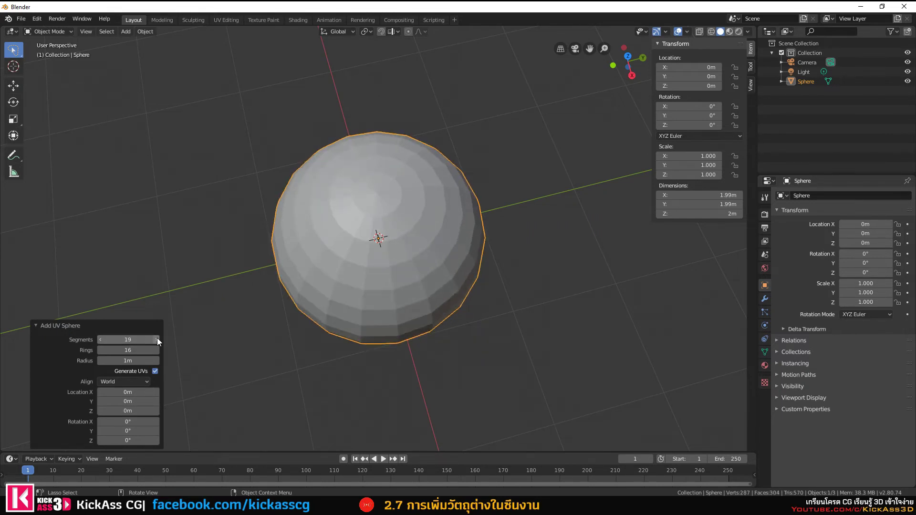
# Set the sphere's segment count back to 32
pyautogui.click(129, 340)
pyautogui.write('32')
pyautogui.press('Return')
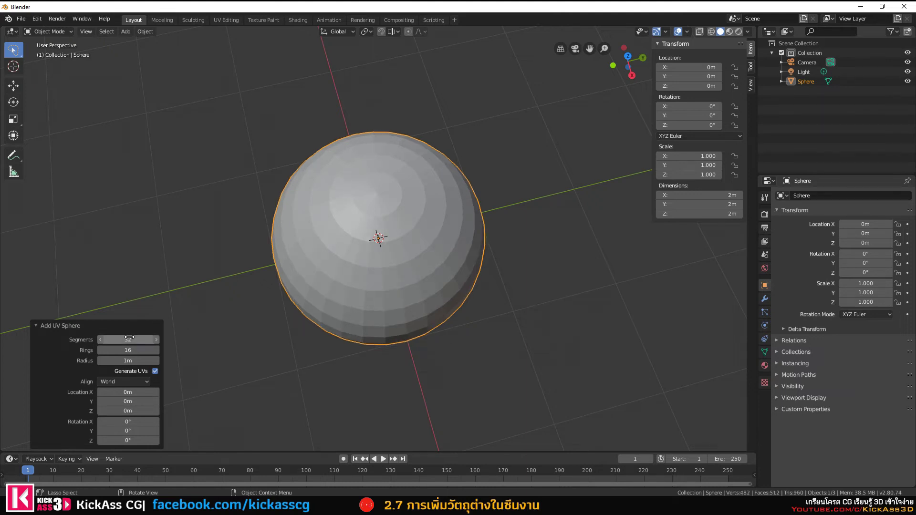
pyautogui.moveTo(222, 385); pyautogui.dragTo(225, 336, button='middle')
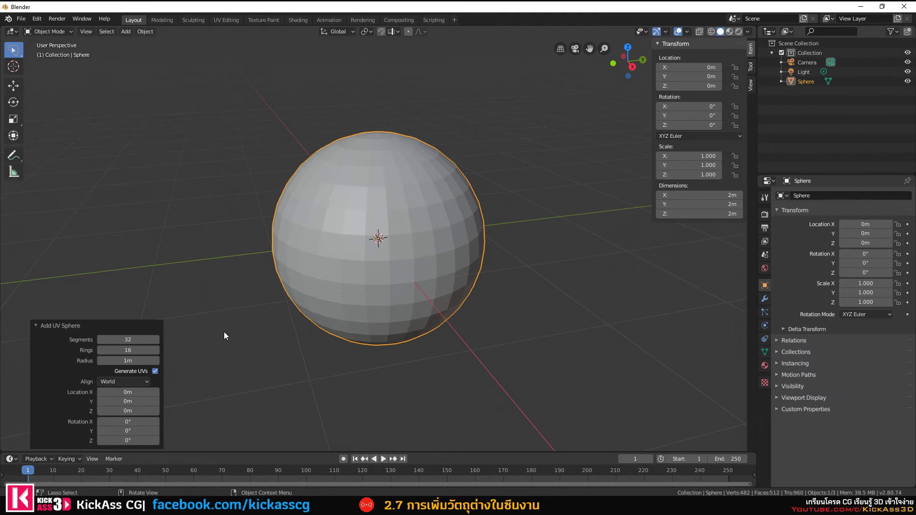
# Give the UV sphere 16 segments and 8 rings
pyautogui.click(138, 339)
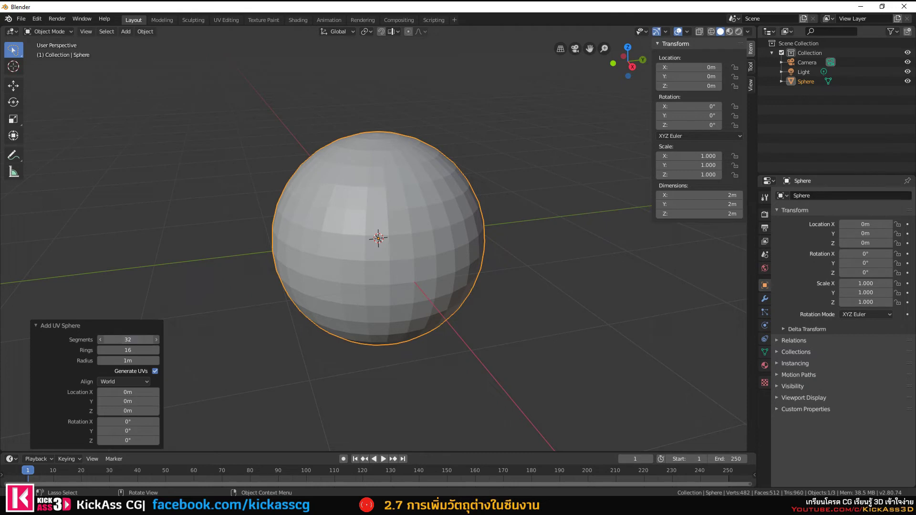
pyautogui.write('8')
pyautogui.press('Return')
pyautogui.click(139, 338)
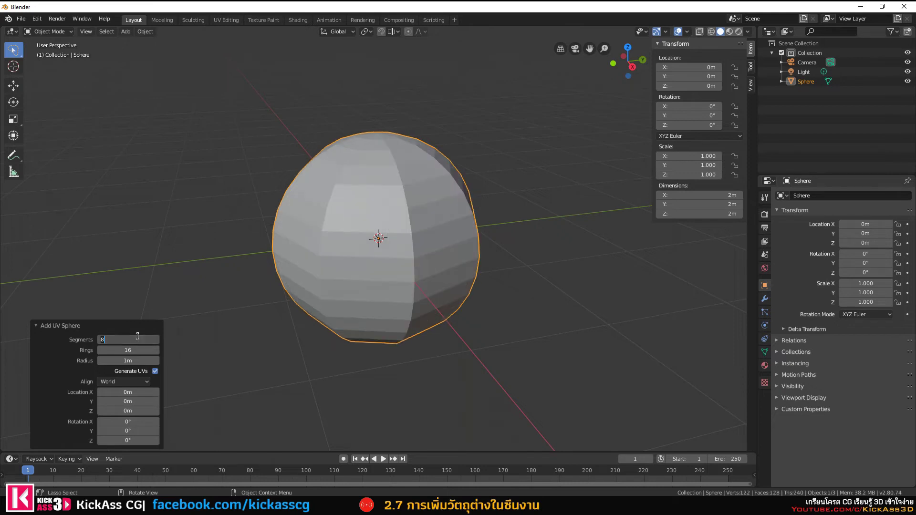
pyautogui.write('16')
pyautogui.press('Return')
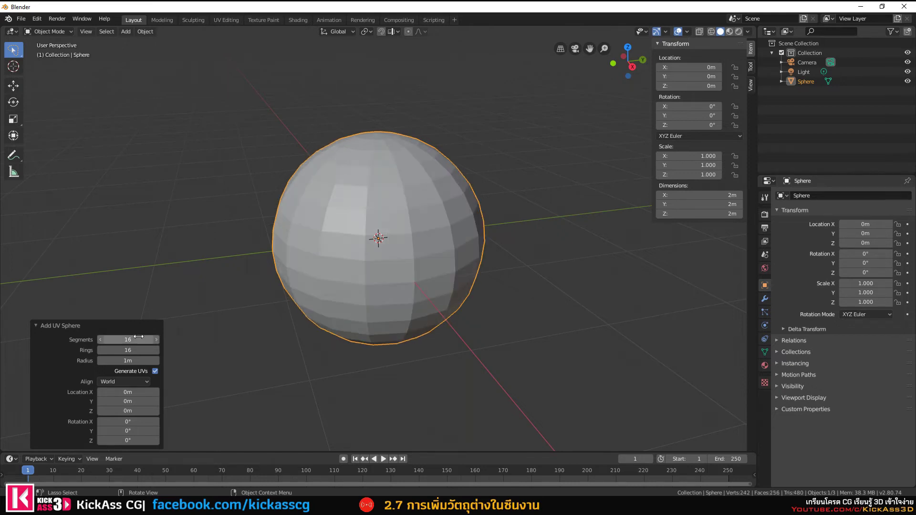
pyautogui.click(136, 350)
pyautogui.write('8')
pyautogui.press('Return')
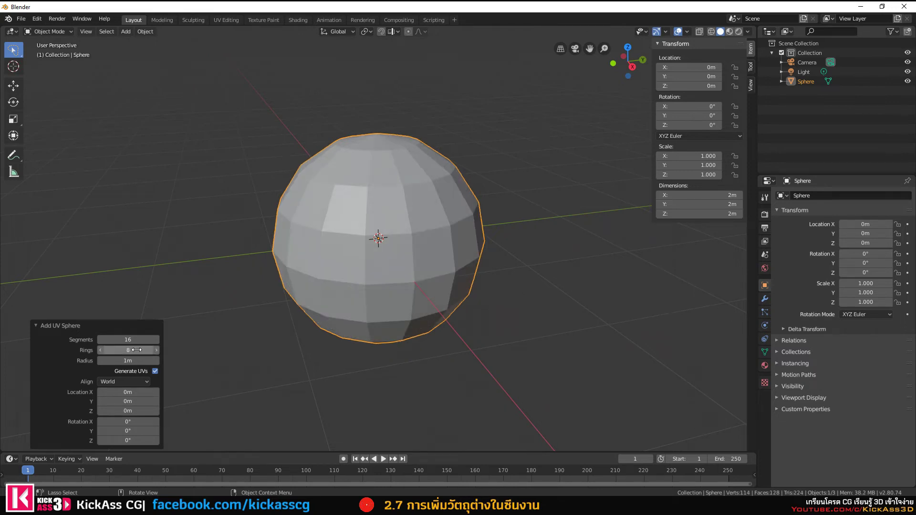
# Change the sphere's radius to 2 m, then 0.5 m, and select it
pyautogui.moveTo(415, 391)
pyautogui.mouseDown(button='middle')
pyautogui.moveTo(398, 348)
pyautogui.moveTo(323, 323)
pyautogui.moveTo(353, 362)
pyautogui.mouseUp(button='middle')
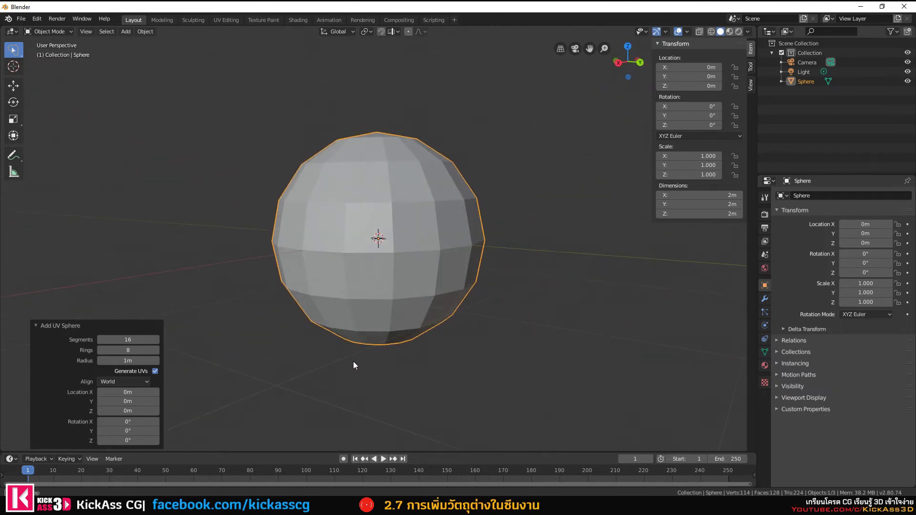
pyautogui.click(132, 360)
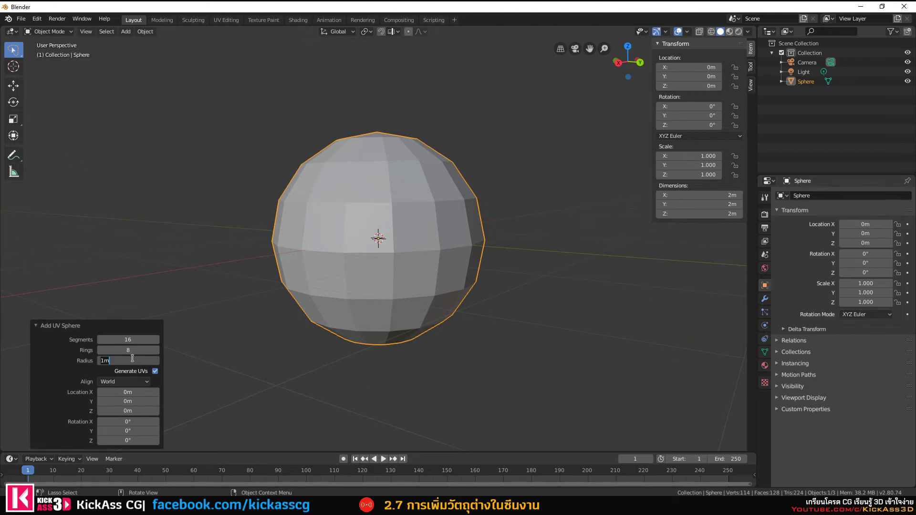
pyautogui.write('2')
pyautogui.press('Return')
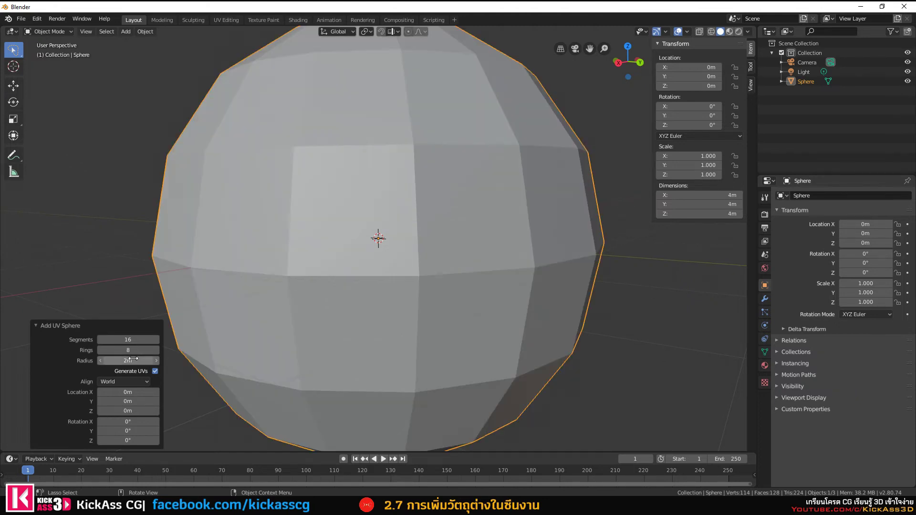
pyautogui.click(133, 359)
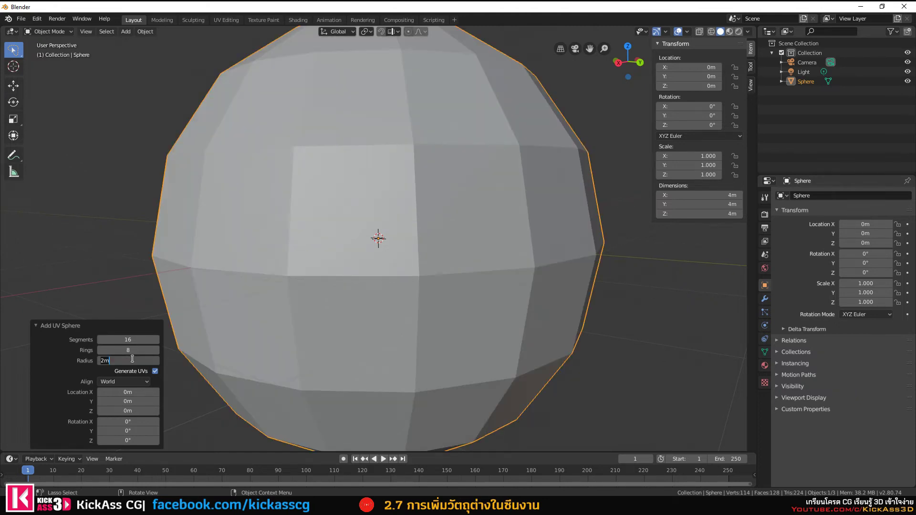
pyautogui.write('0.5')
pyautogui.press('Return')
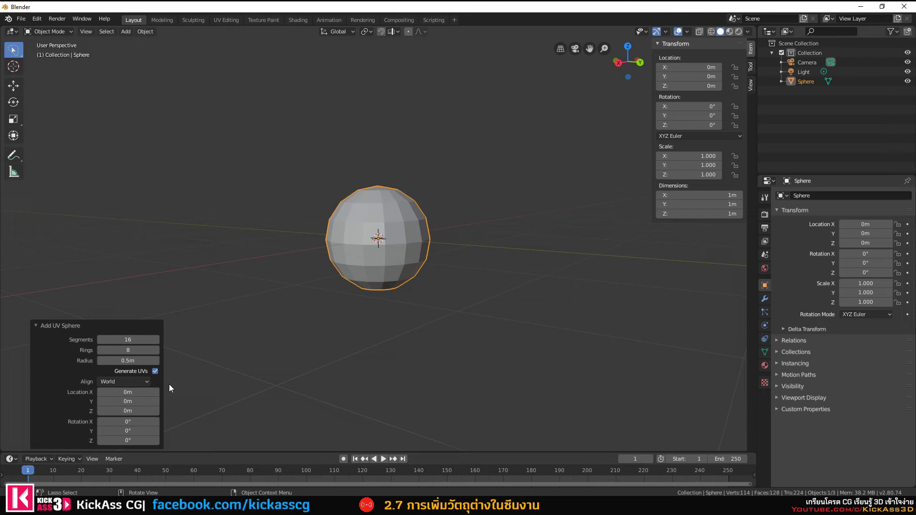
pyautogui.click(374, 215)
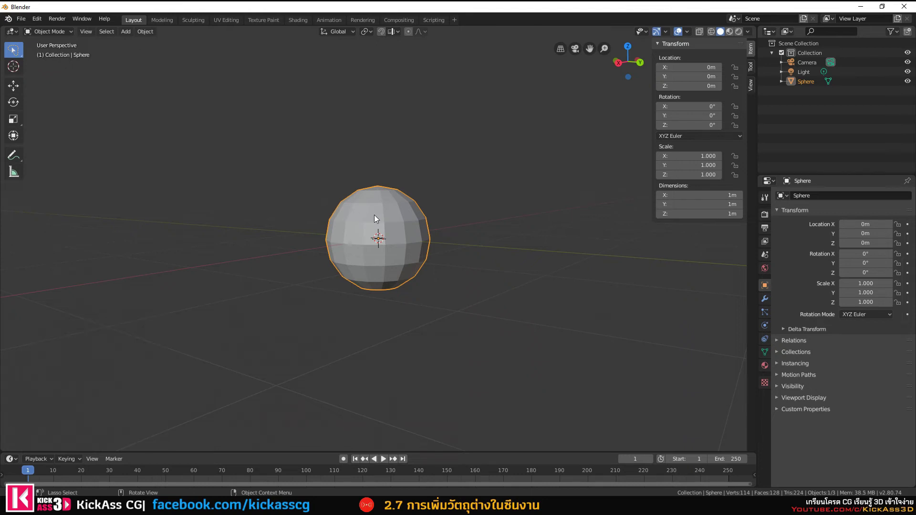
# Replace the UV sphere with an ico sphere and try subdivisions 3, 2 and 1
pyautogui.press('Delete')
pyautogui.click(133, 34)
pyautogui.moveTo(139, 42)
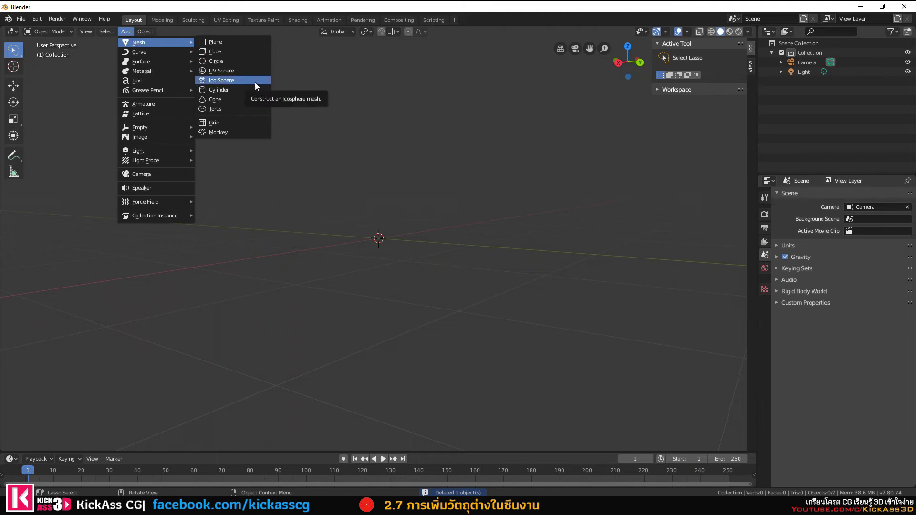
pyautogui.click(255, 81)
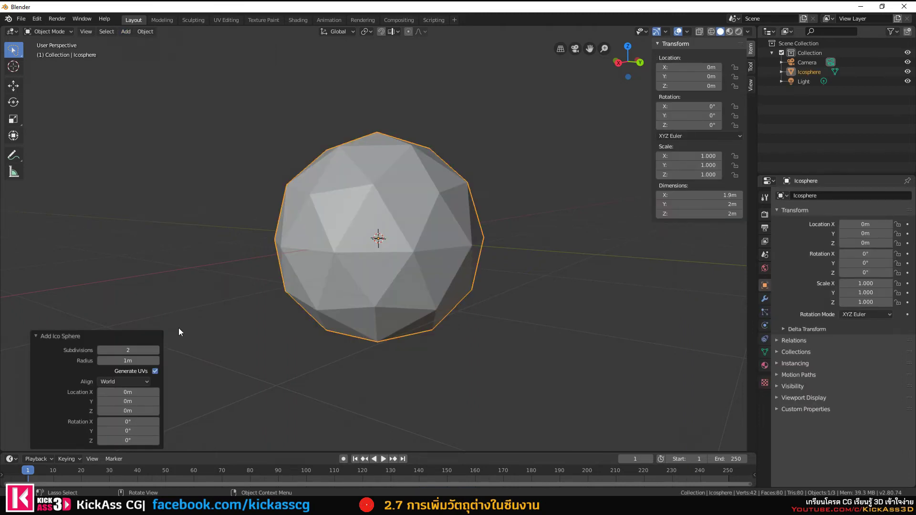
pyautogui.moveTo(330, 329); pyautogui.dragTo(355, 330, button='middle')
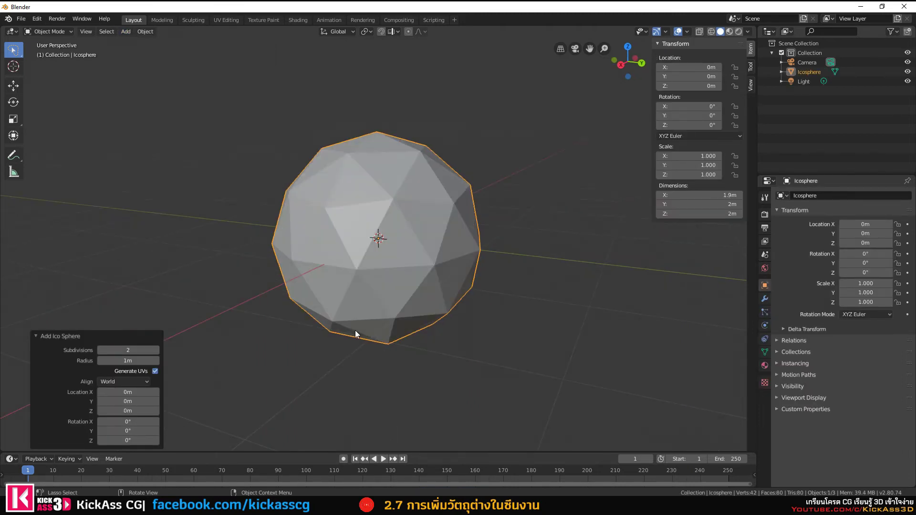
pyautogui.click(155, 351)
pyautogui.moveTo(156, 350); pyautogui.dragTo(99, 351)
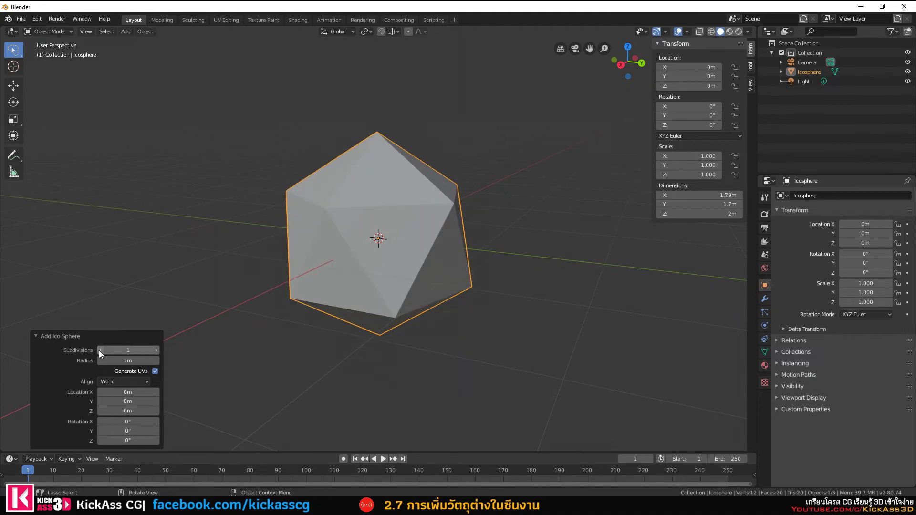
pyautogui.moveTo(331, 325)
pyautogui.mouseDown(button='middle')
pyautogui.moveTo(530, 342)
pyautogui.moveTo(375, 300)
pyautogui.moveTo(304, 296)
pyautogui.moveTo(332, 327)
pyautogui.moveTo(309, 362)
pyautogui.moveTo(398, 384)
pyautogui.moveTo(559, 359)
pyautogui.moveTo(406, 364)
pyautogui.mouseUp(button='middle')
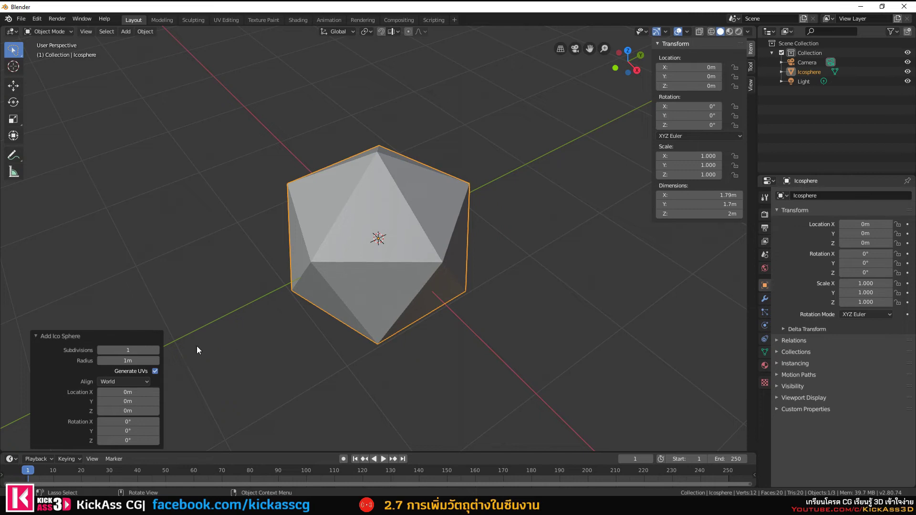
# Compare ico sphere subdivisions between 2 and 4, then delete the ico sphere
pyautogui.click(157, 350)
pyautogui.click(157, 350)
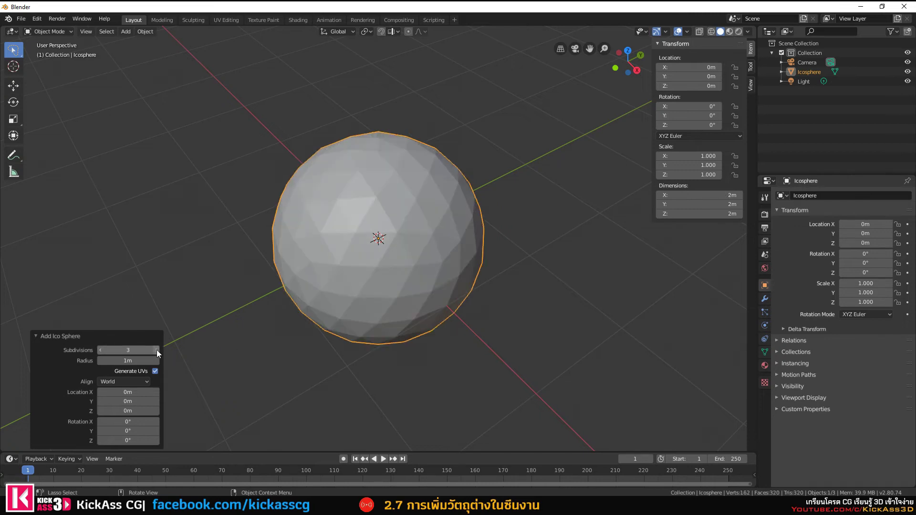
pyautogui.moveTo(384, 369)
pyautogui.mouseDown(button='middle')
pyautogui.moveTo(340, 314)
pyautogui.moveTo(328, 320)
pyautogui.mouseUp(button='middle')
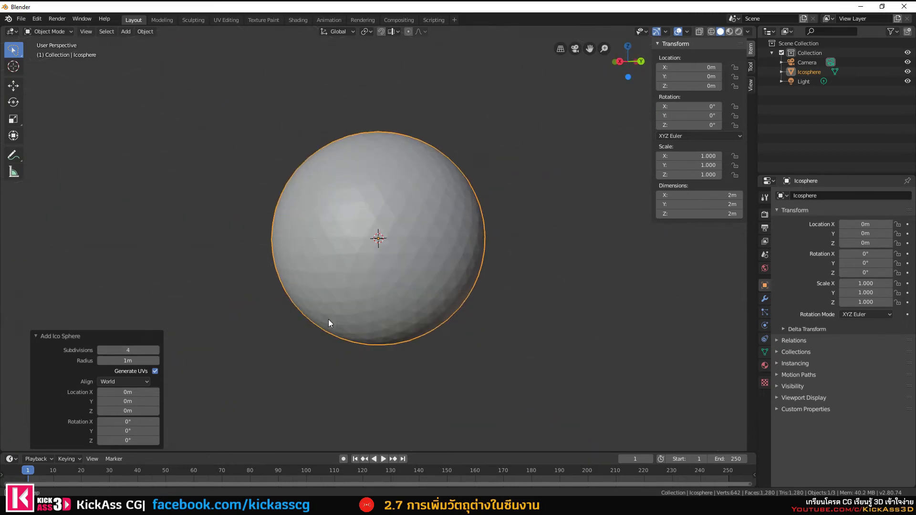
pyautogui.click(100, 351)
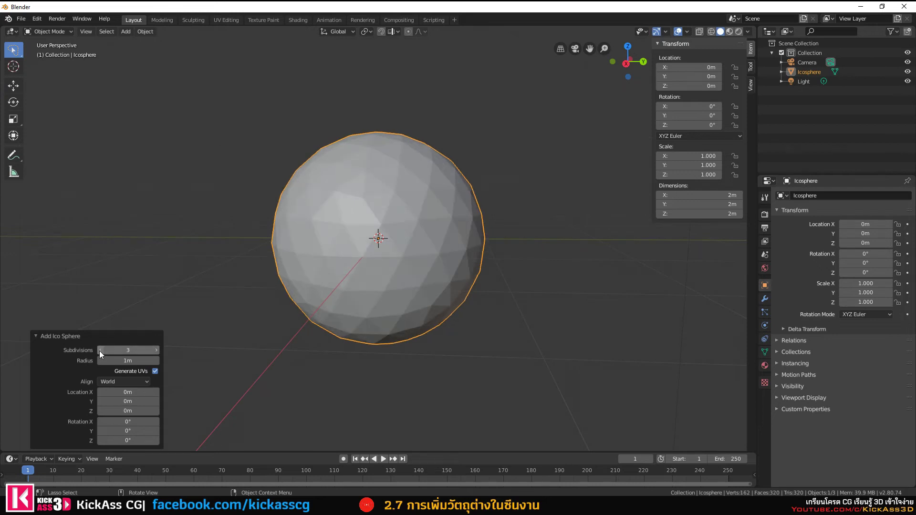
pyautogui.click(100, 351)
pyautogui.click(157, 351)
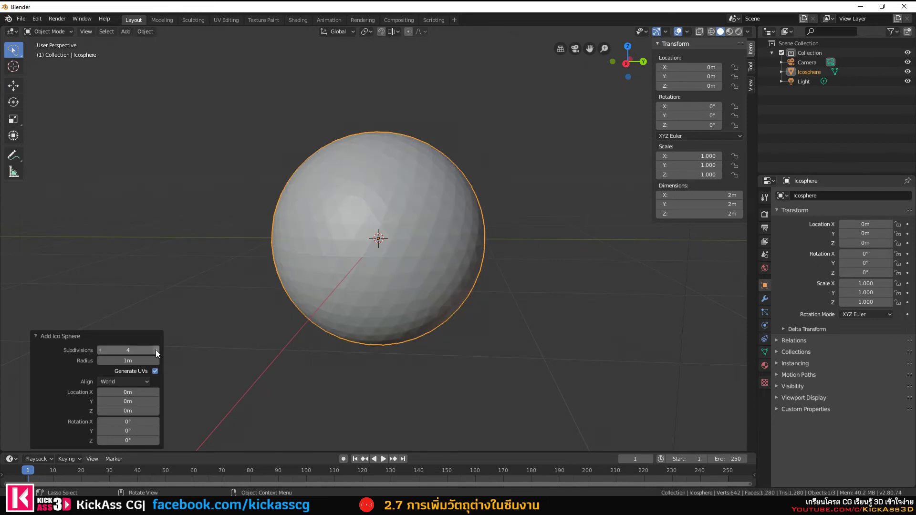
pyautogui.click(99, 351)
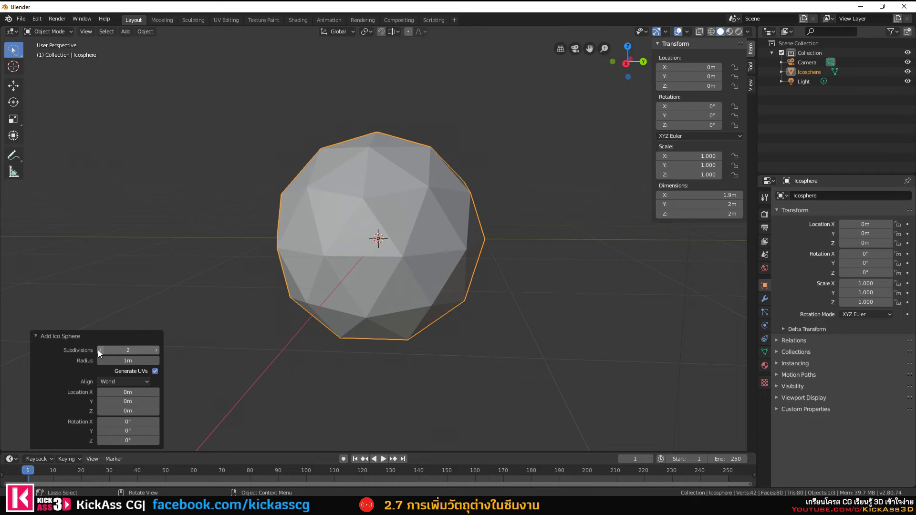
pyautogui.click(331, 208)
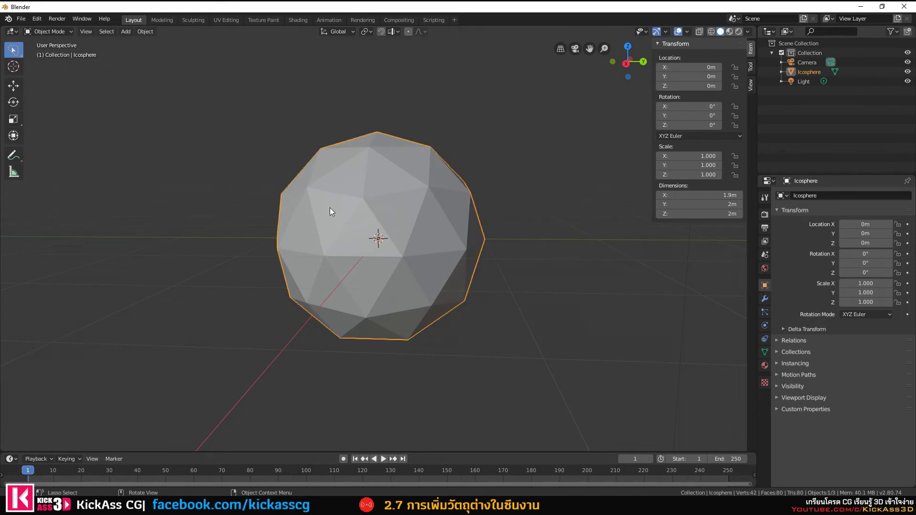
pyautogui.press('Delete')
pyautogui.click(126, 32)
# Add a cylinder with 16 vertices
pyautogui.click(236, 90)
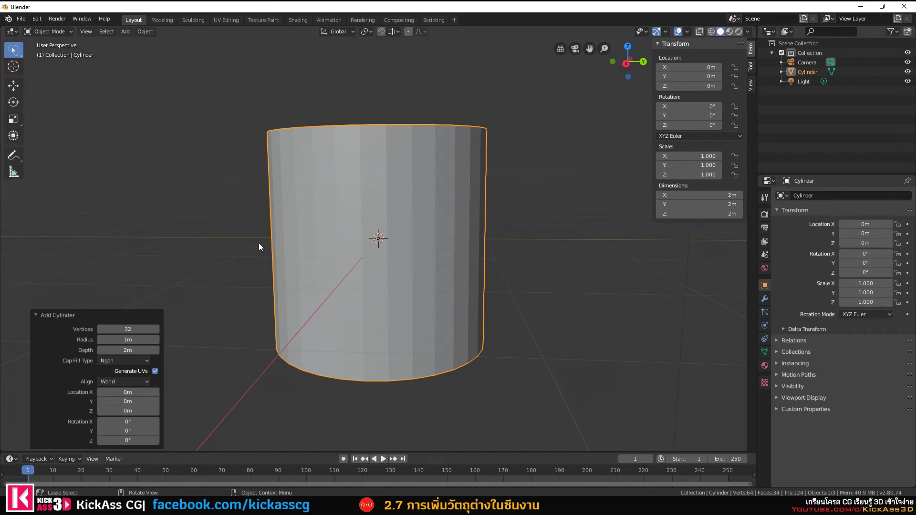
pyautogui.moveTo(259, 244); pyautogui.dragTo(302, 262, button='middle')
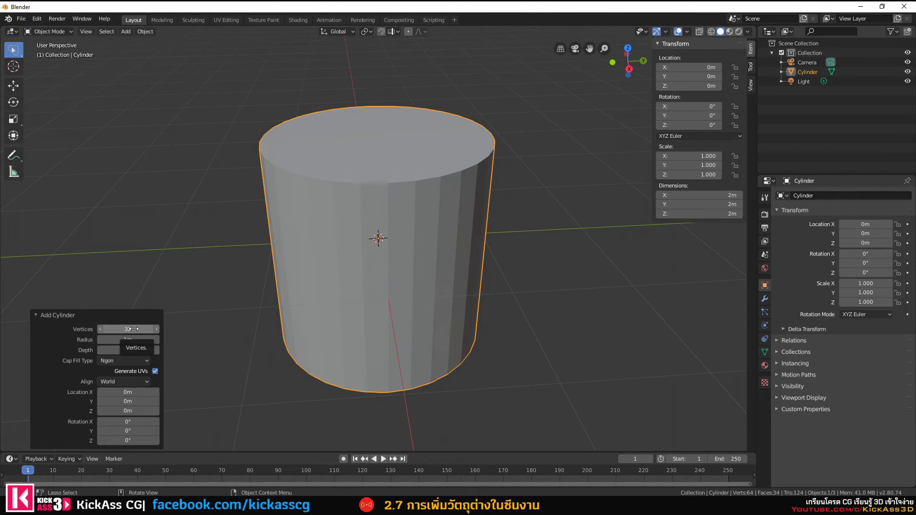
pyautogui.click(133, 330)
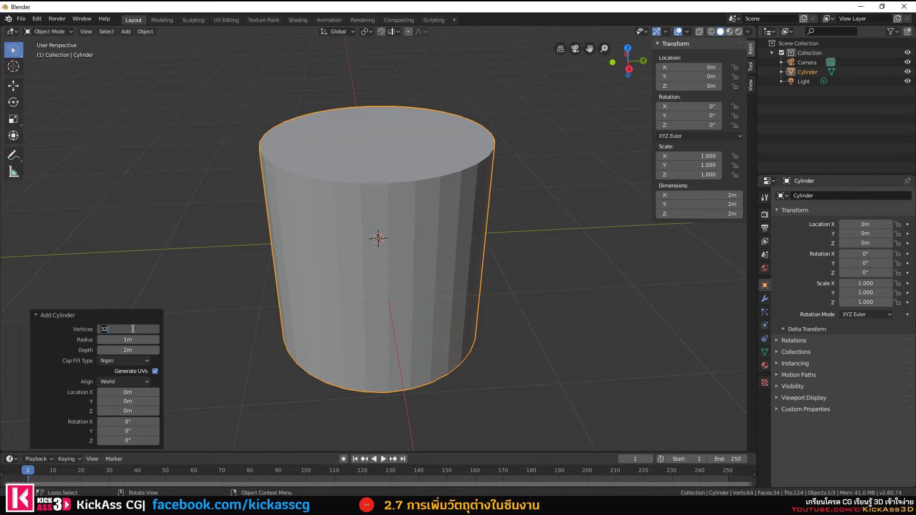
pyautogui.write('16')
pyautogui.press('Return')
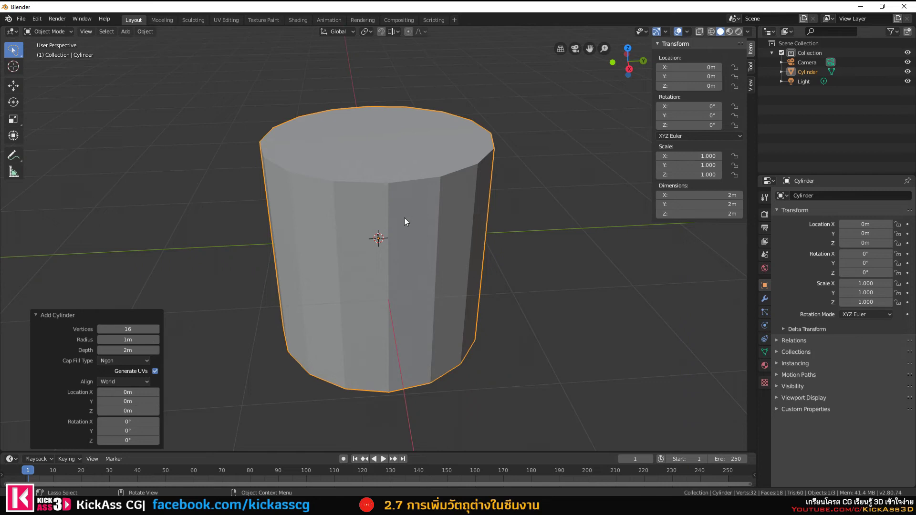
# Try the cylinder's cap fills Nothing, Ngon and Triangle Fan, ending with no caps
pyautogui.click(136, 361)
pyautogui.click(136, 361)
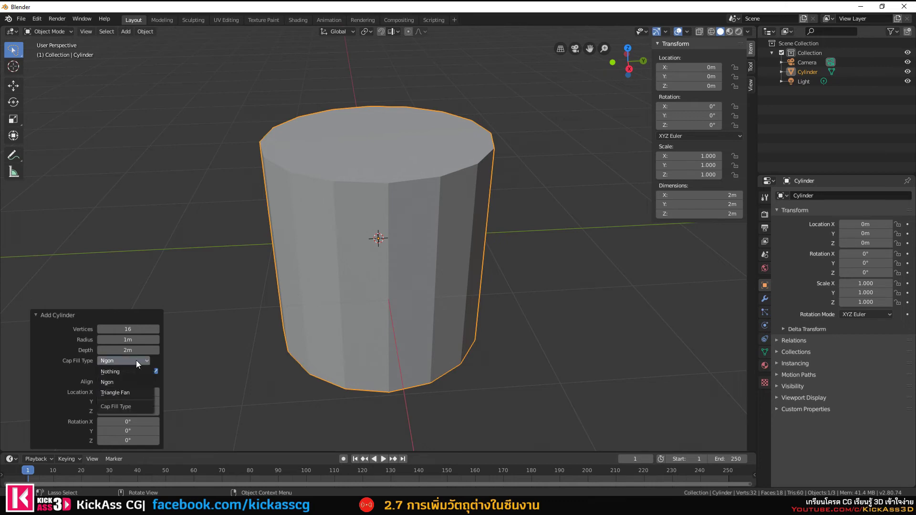
pyautogui.click(121, 370)
pyautogui.moveTo(423, 366)
pyautogui.mouseDown(button='middle')
pyautogui.moveTo(405, 222)
pyautogui.moveTo(395, 305)
pyautogui.moveTo(401, 406)
pyautogui.mouseUp(button='middle')
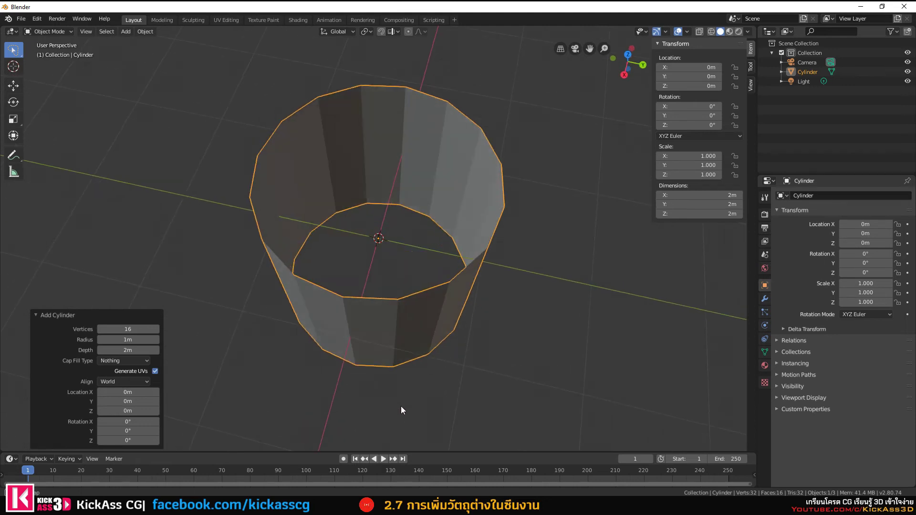
pyautogui.click(141, 361)
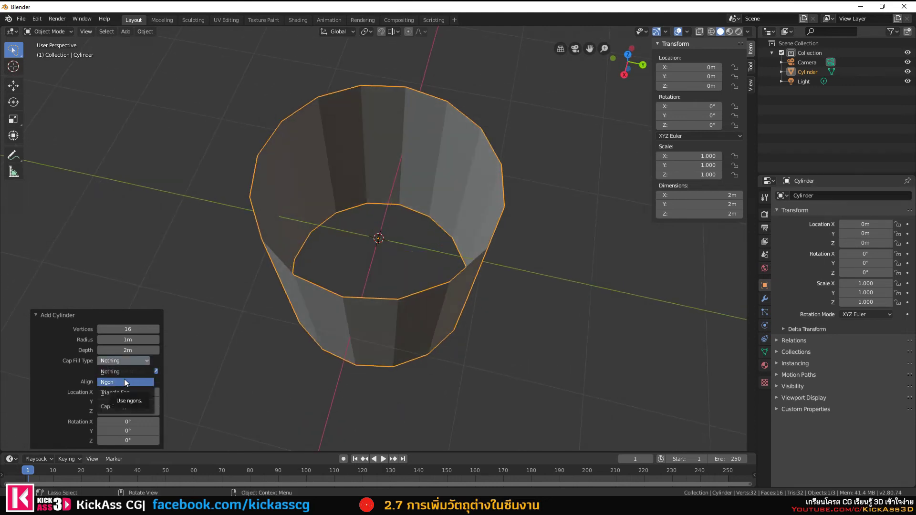
pyautogui.click(124, 381)
pyautogui.click(134, 358)
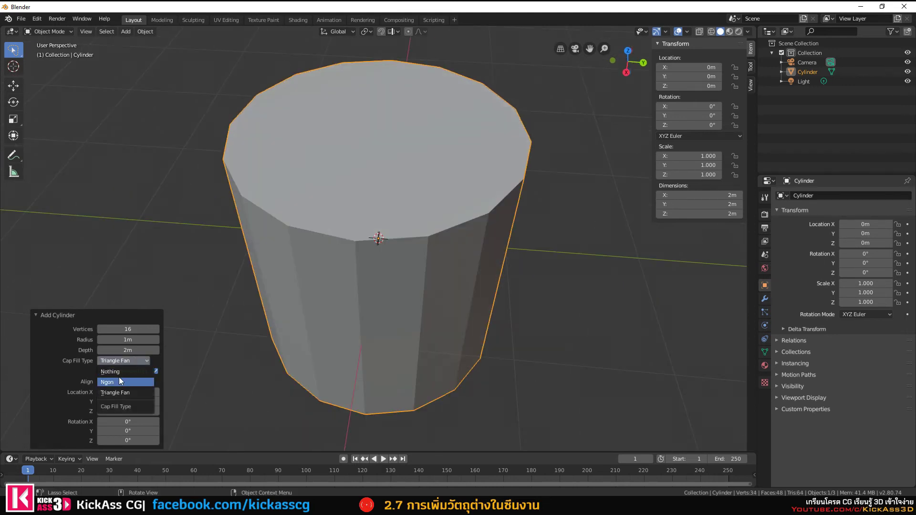
pyautogui.click(120, 382)
pyautogui.click(133, 360)
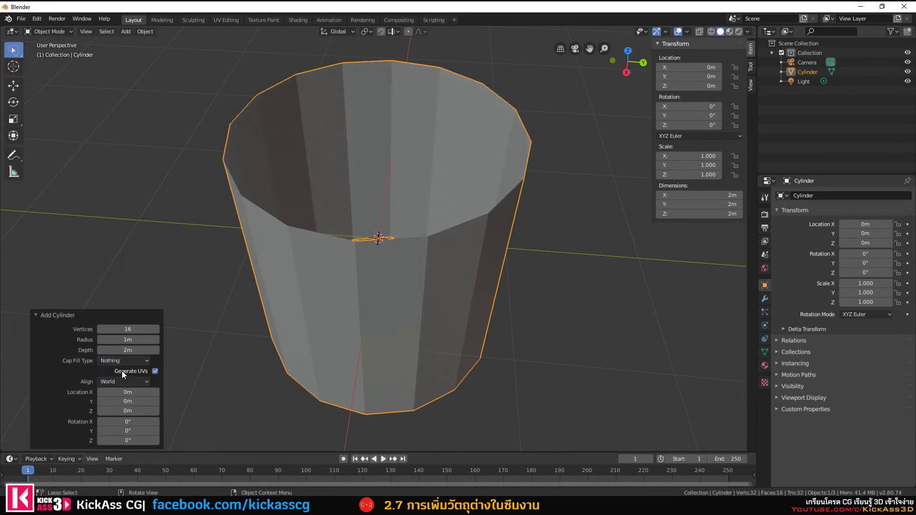
# Deselect everything, then reselect the cylinder
pyautogui.moveTo(309, 328); pyautogui.dragTo(385, 250, button='middle')
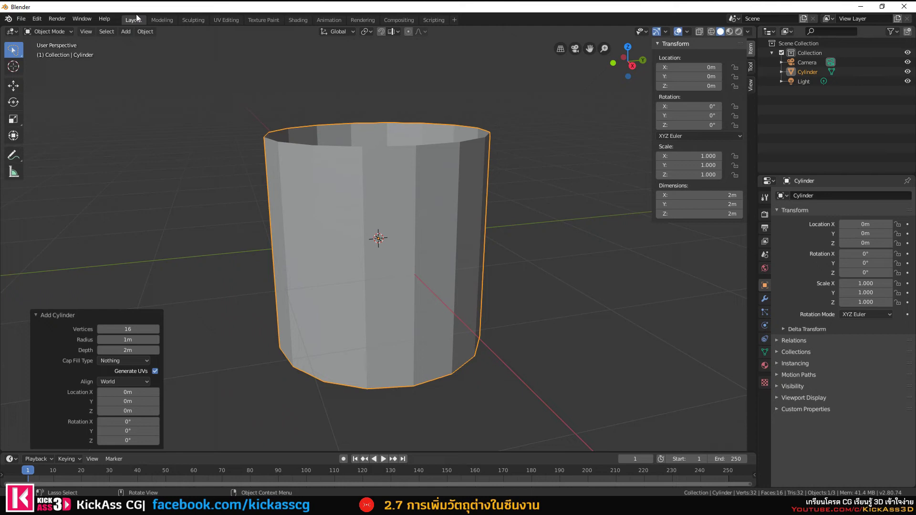
pyautogui.hotkey('alt', 'a')
pyautogui.click(125, 32)
pyautogui.click(380, 200)
# Replace the cylinder with a Suzanne monkey and split the viewport into two side-by-side 3D views
pyautogui.press('Delete')
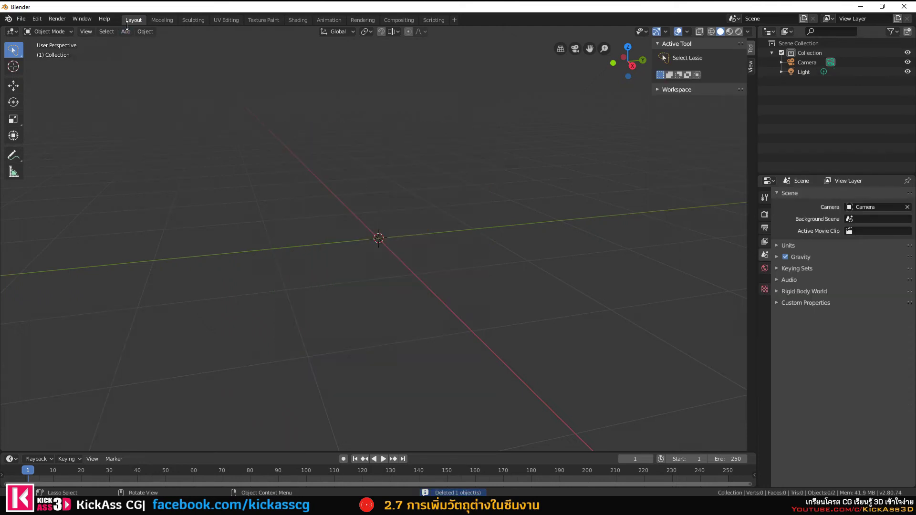
pyautogui.click(125, 31)
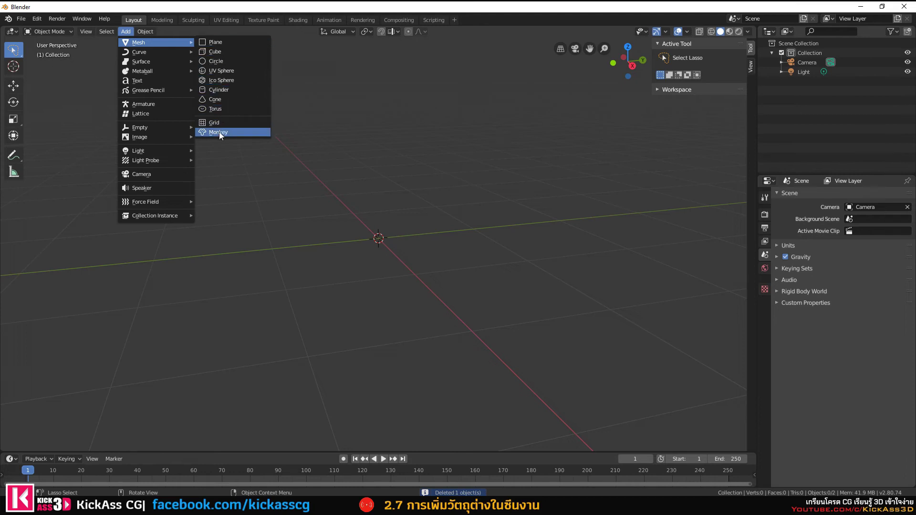
pyautogui.click(219, 132)
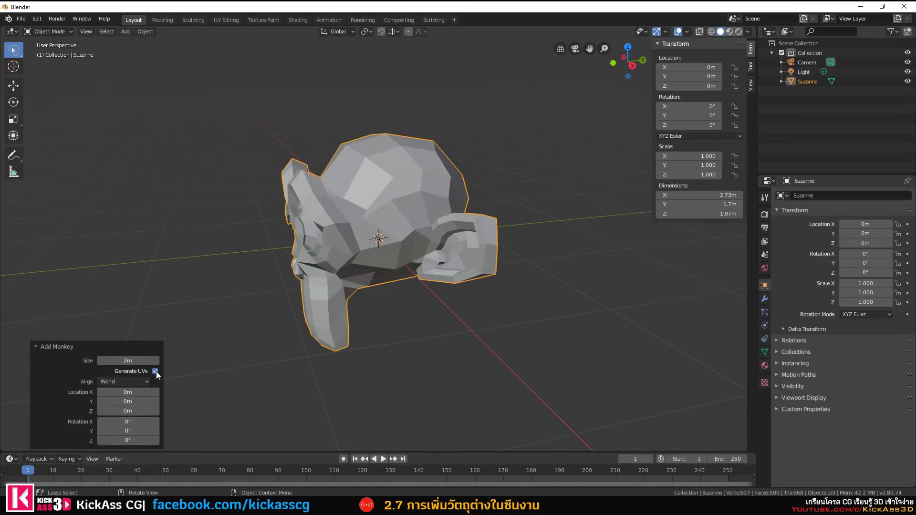
pyautogui.moveTo(287, 325); pyautogui.dragTo(354, 317, button='middle')
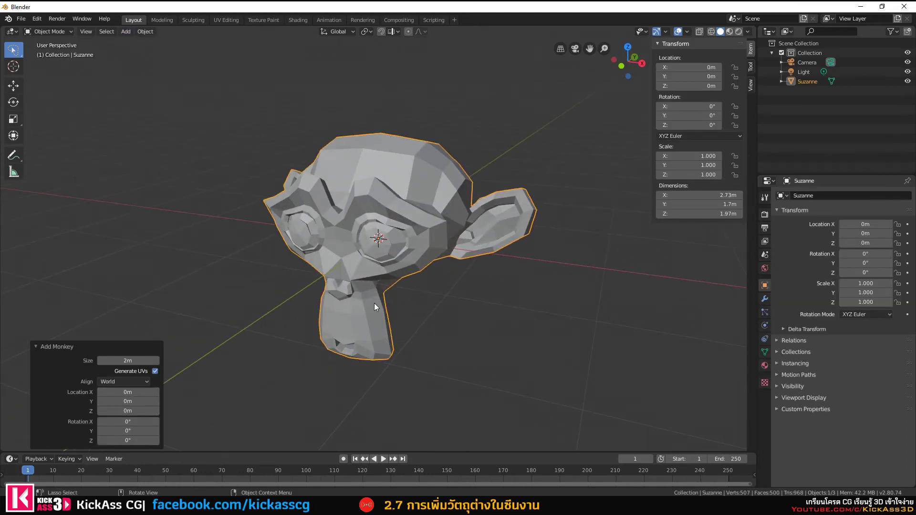
pyautogui.moveTo(757, 30); pyautogui.dragTo(490, 43)
pyautogui.click(503, 31)
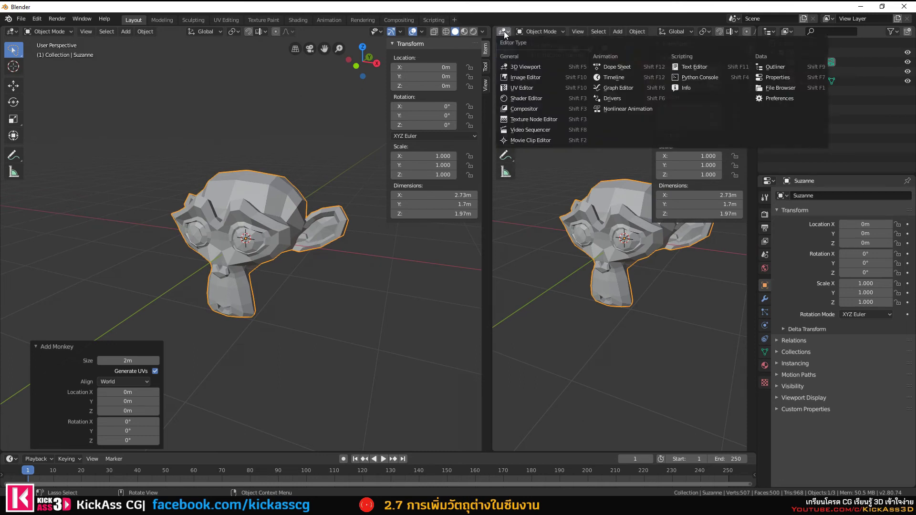
# Make the right area a UV Editor showing Suzanne's UVs, with all geometry selected in Edit Mode
pyautogui.click(512, 88)
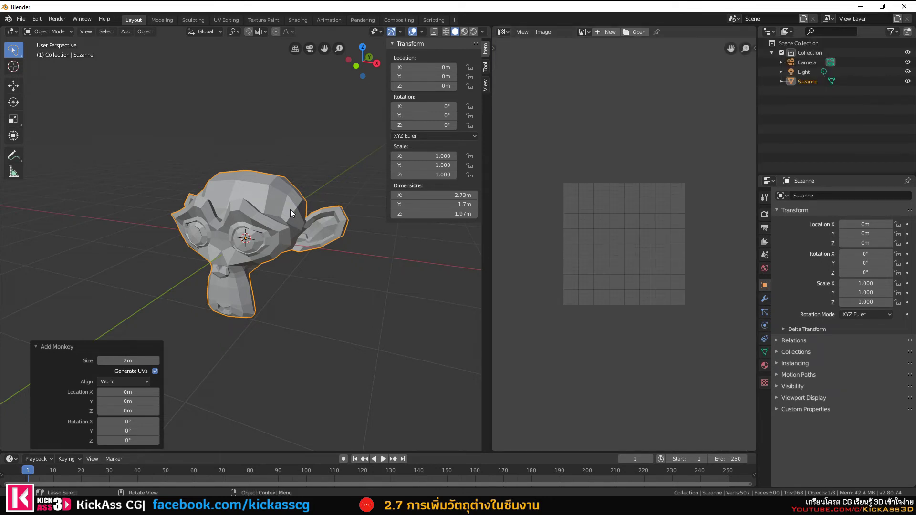
pyautogui.press('Tab')
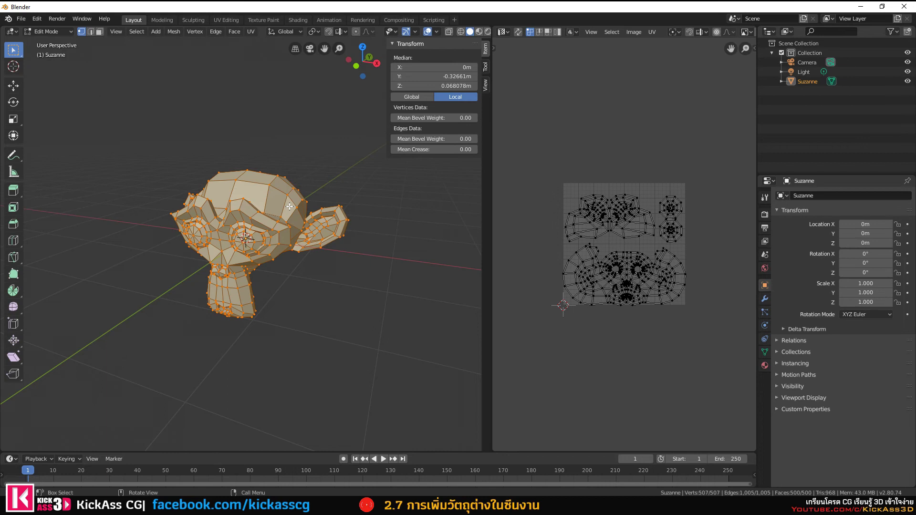
pyautogui.press('Tab')
pyautogui.click(54, 33)
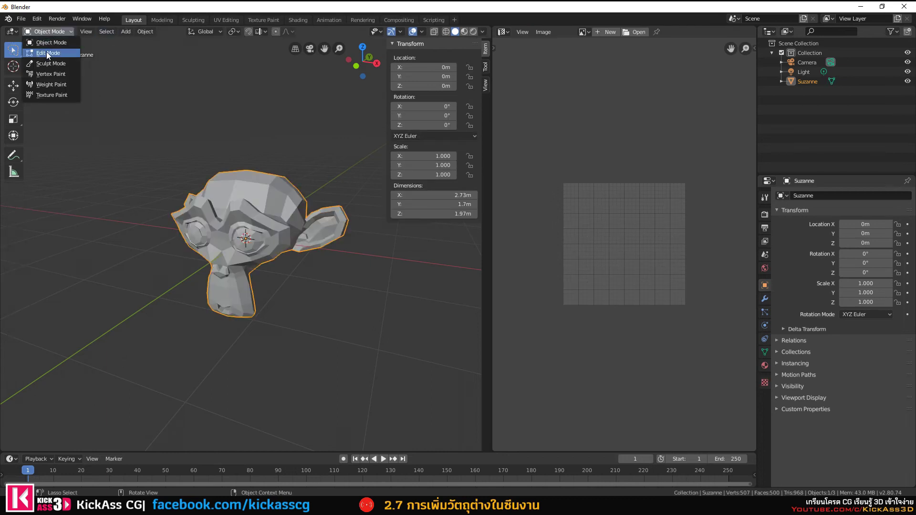
pyautogui.click(46, 51)
pyautogui.hotkey('alt', 'a')
pyautogui.press('a')
pyautogui.press('a')
pyautogui.hotkey('alt', 'a')
pyautogui.press('a')
pyautogui.scroll(2, 656, 245)
pyautogui.scroll(1, 654, 253)
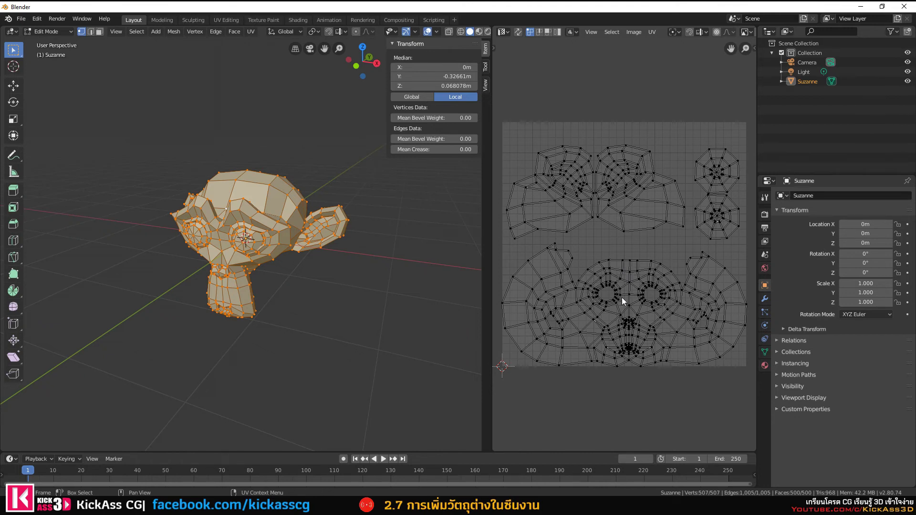
# Replace Suzanne with a UV sphere of 32 segments and 16 rings
pyautogui.press('Tab')
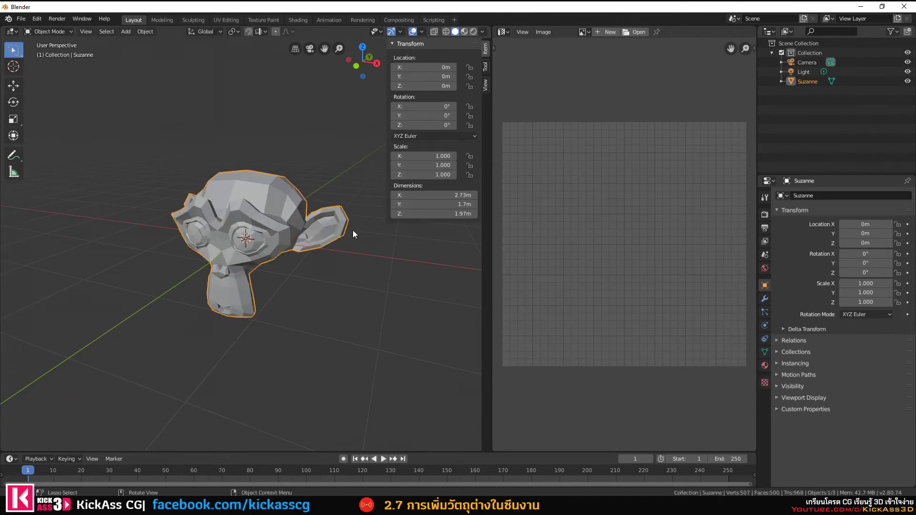
pyautogui.press('Delete')
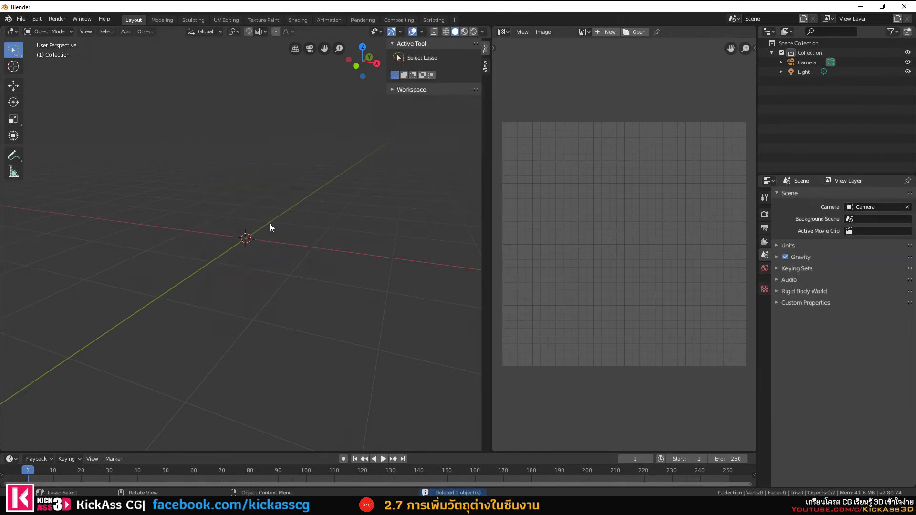
pyautogui.hotkey('shift', 'a')
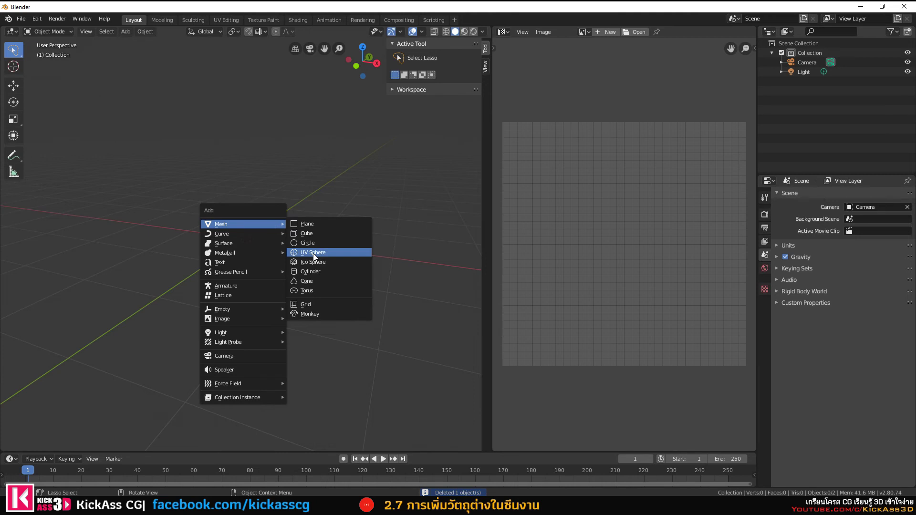
pyautogui.moveTo(243, 224)
pyautogui.click(313, 253)
pyautogui.doubleClick(136, 339)
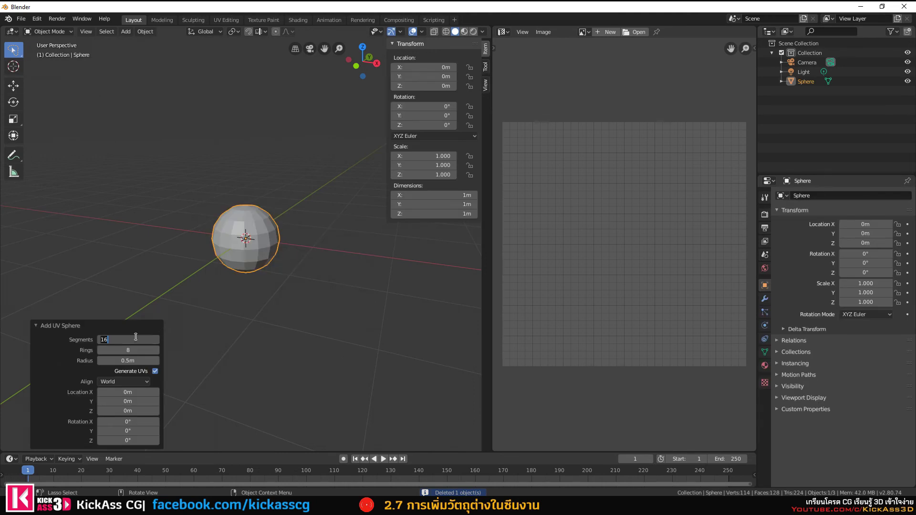
pyautogui.write('32')
pyautogui.press('Tab')
pyautogui.write('16')
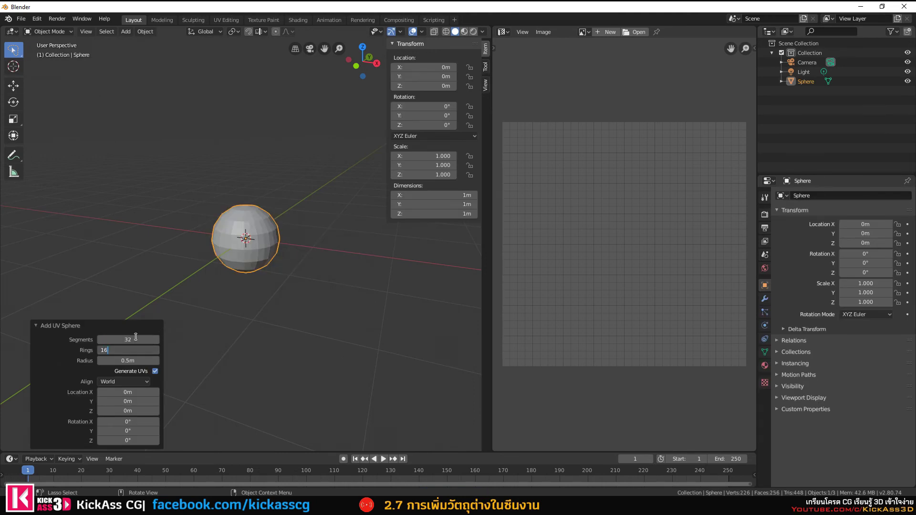
pyautogui.press('Return')
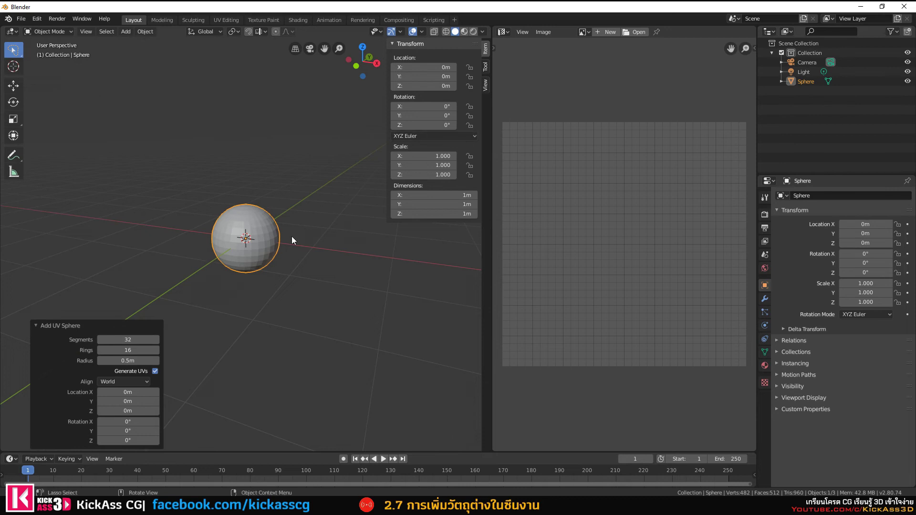
# Inspect the sphere's UVs in Edit Mode, then return to Object Mode
pyautogui.press('Tab')
pyautogui.scroll(-2, 568, 208)
pyautogui.scroll(1, 568, 208)
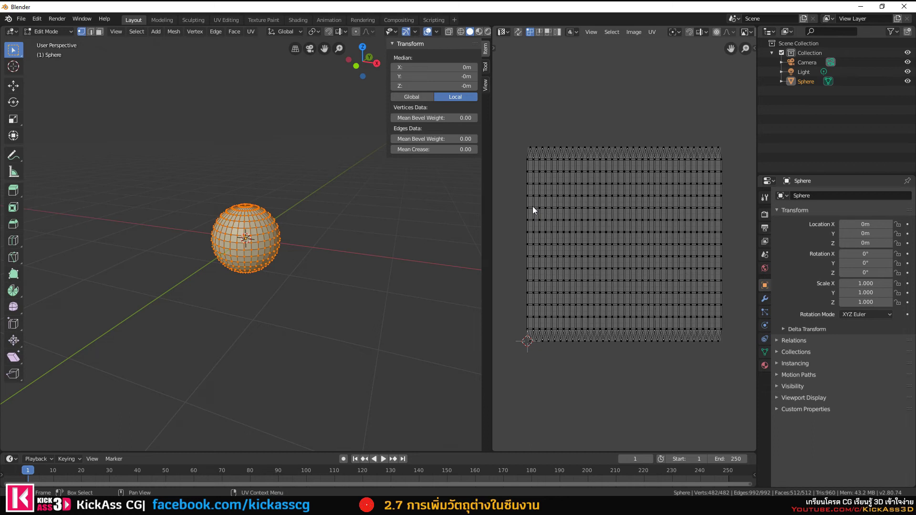
pyautogui.press('Tab')
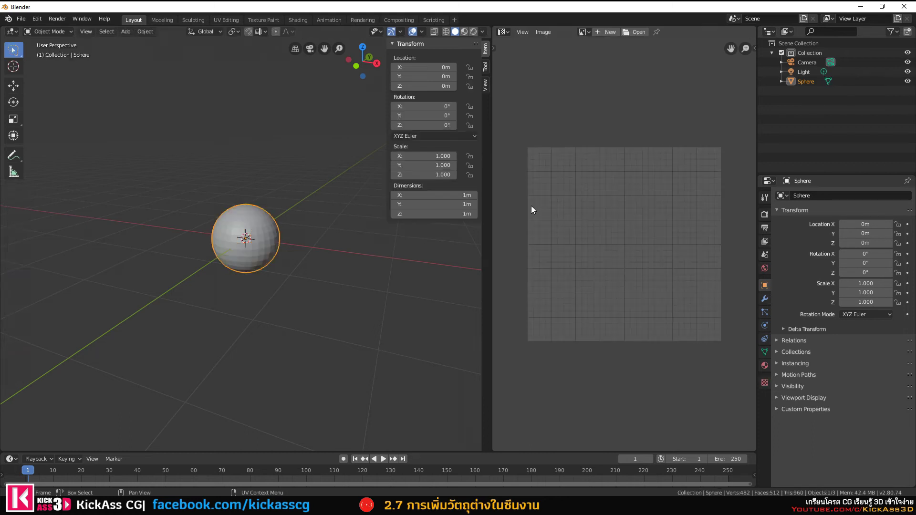
pyautogui.click(128, 31)
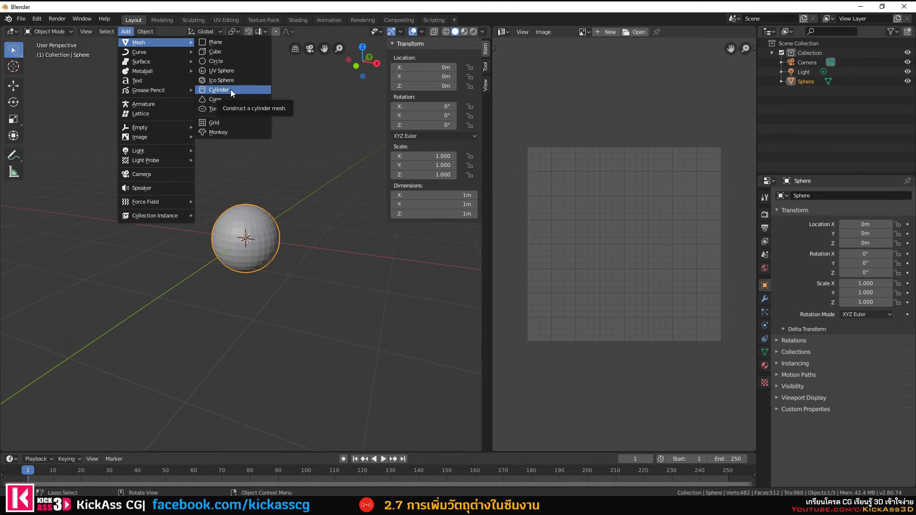
pyautogui.moveTo(139, 42)
pyautogui.click(126, 32)
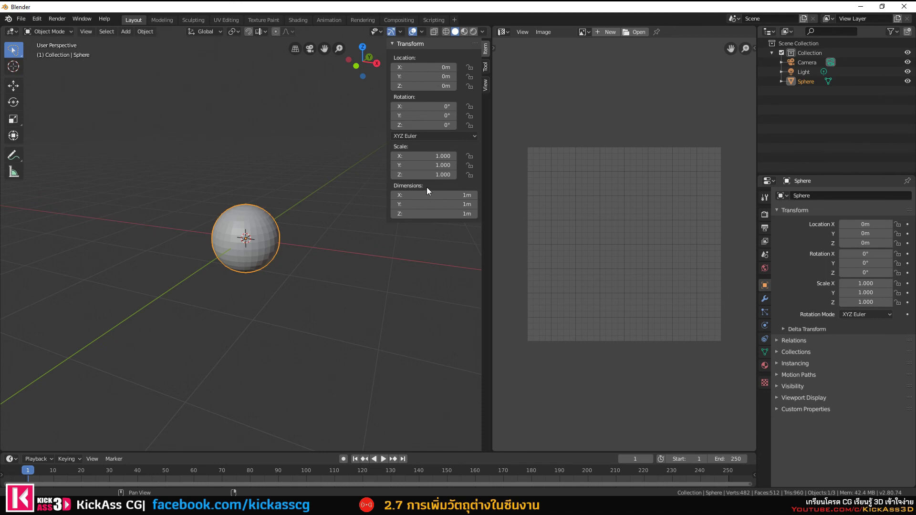
# Collapse Collection in the Outliner and create Collection 2 and Collection 3
pyautogui.click(771, 53)
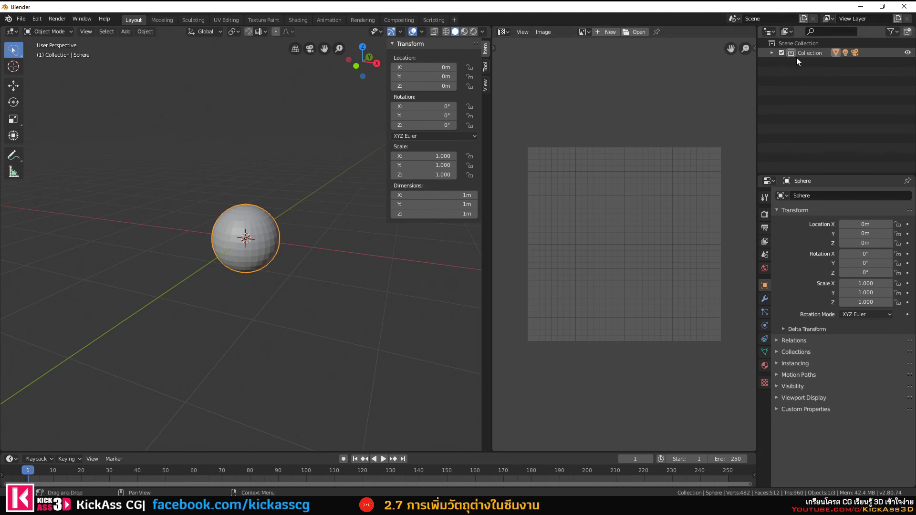
pyautogui.rightClick(797, 64)
pyautogui.click(798, 65)
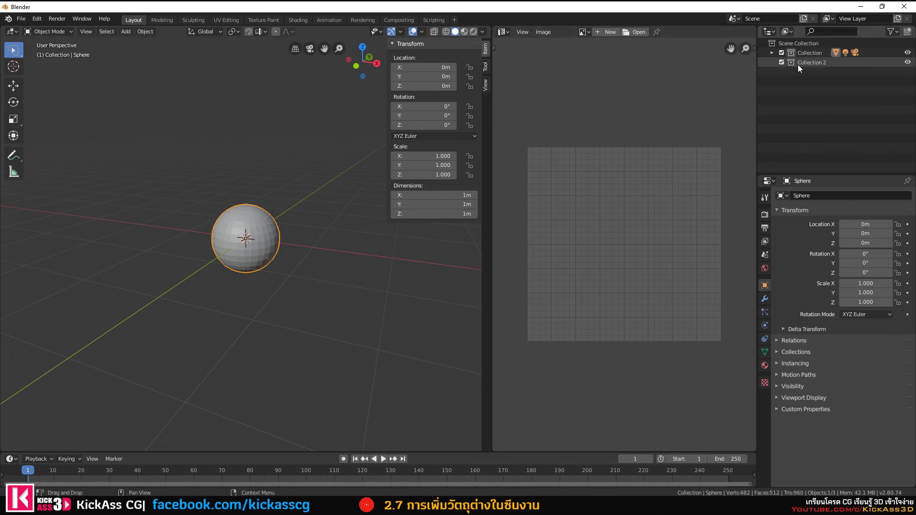
pyautogui.rightClick(780, 71)
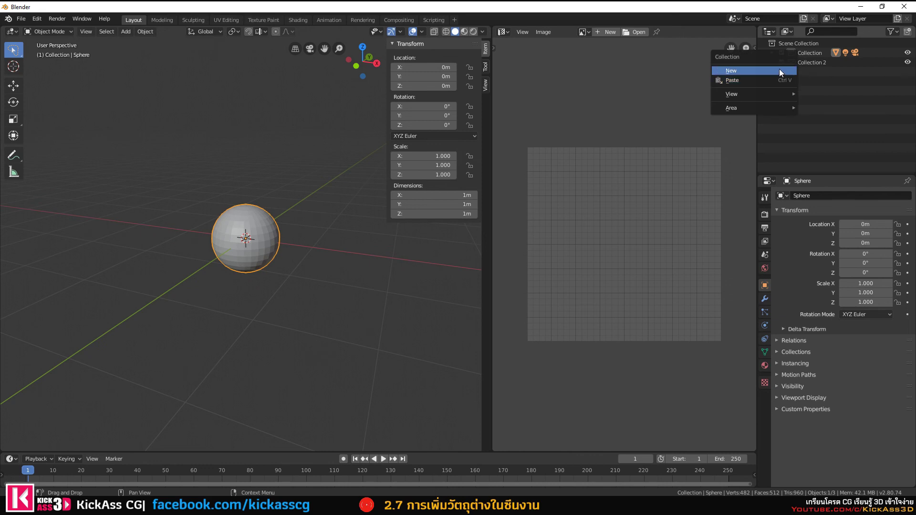
pyautogui.click(779, 70)
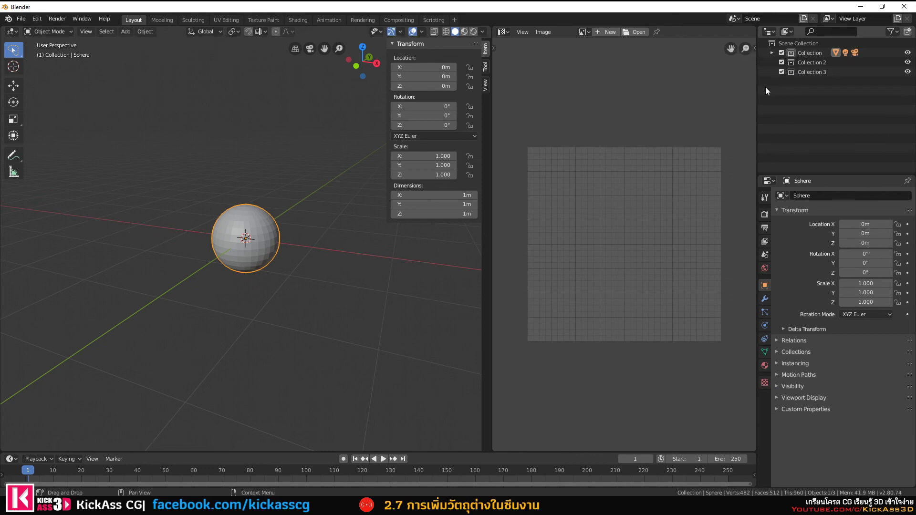
pyautogui.click(127, 31)
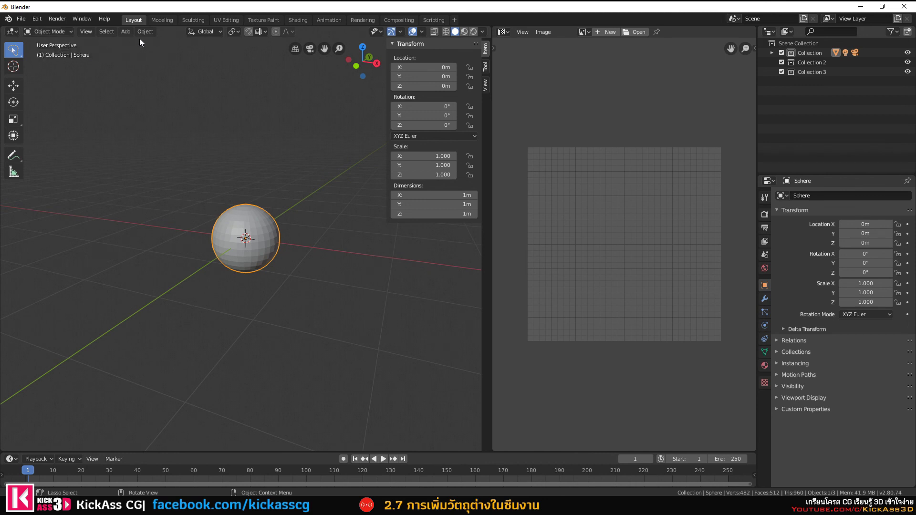
pyautogui.click(126, 31)
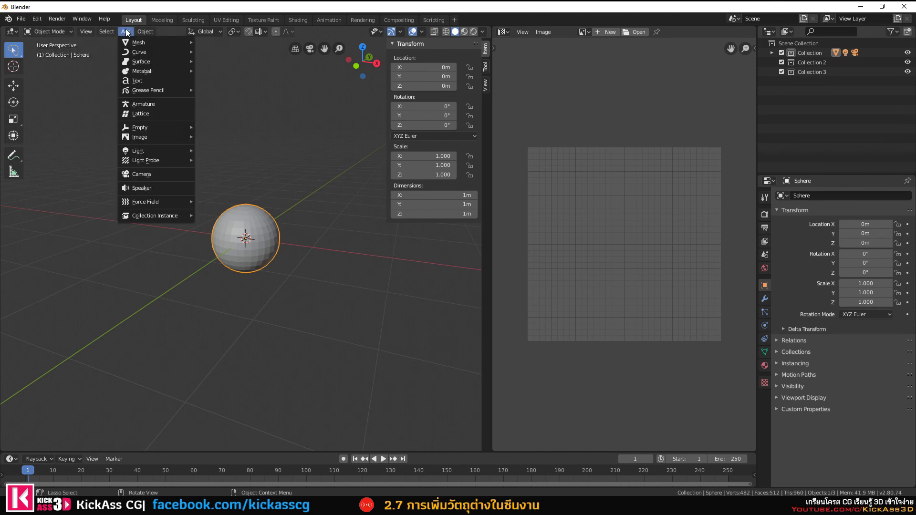